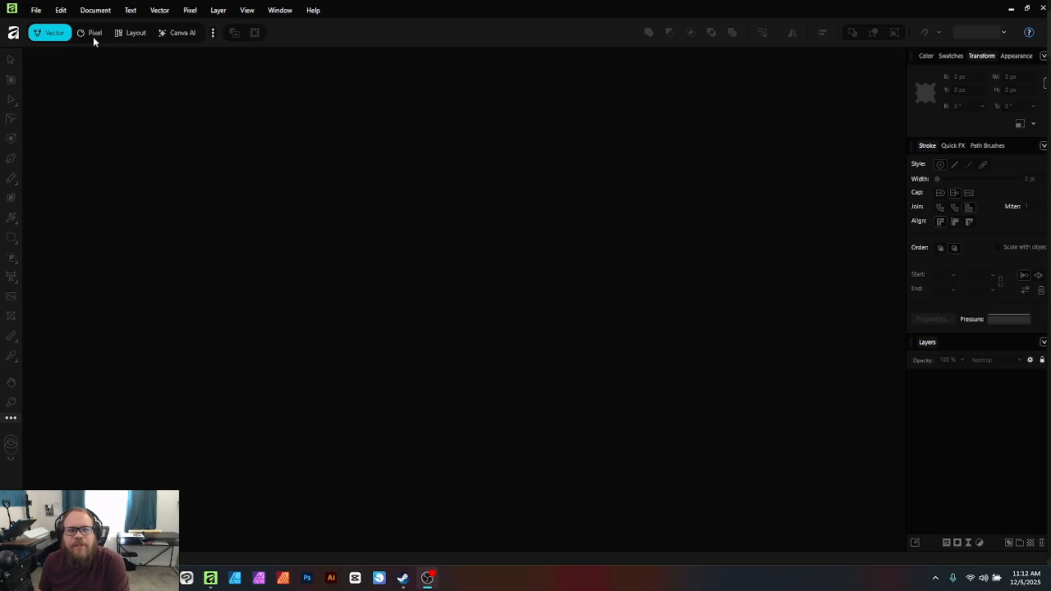
Open the File menu to begin a new document
left_click(35, 10)
Start a new document and enlarge the setup window to fill the screen
left_click(33, 39)
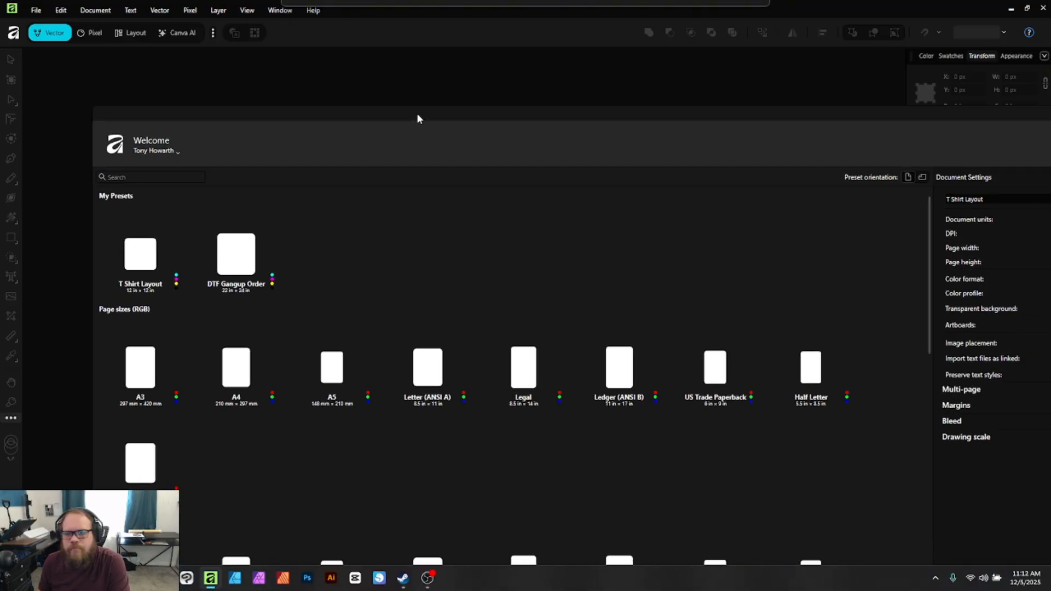
left_click_drag(416, 113, 340, 10)
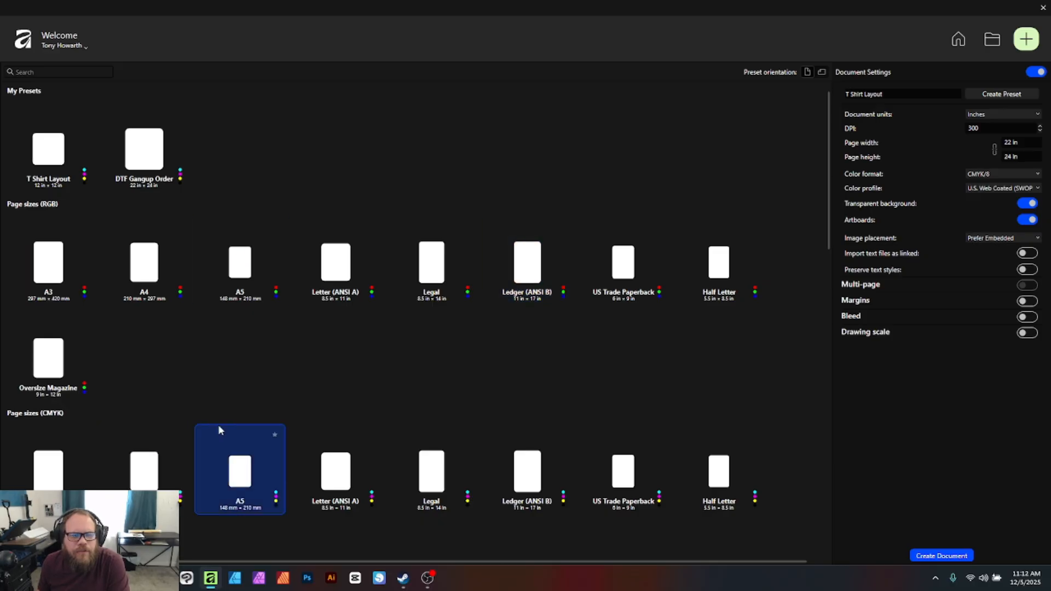
scroll(303, 419, "down", 2)
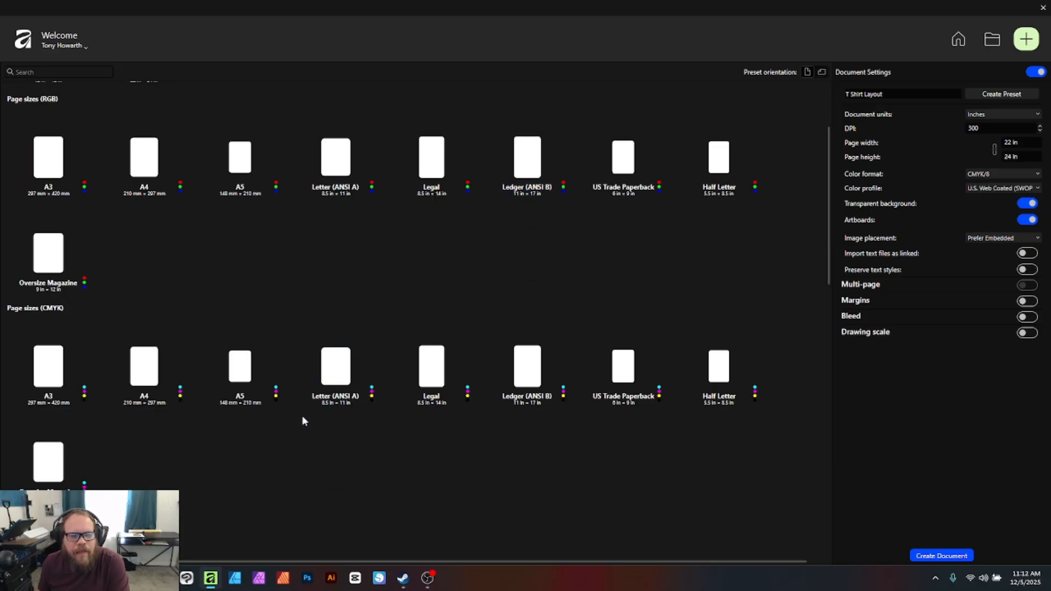
scroll(303, 416, "down", 2)
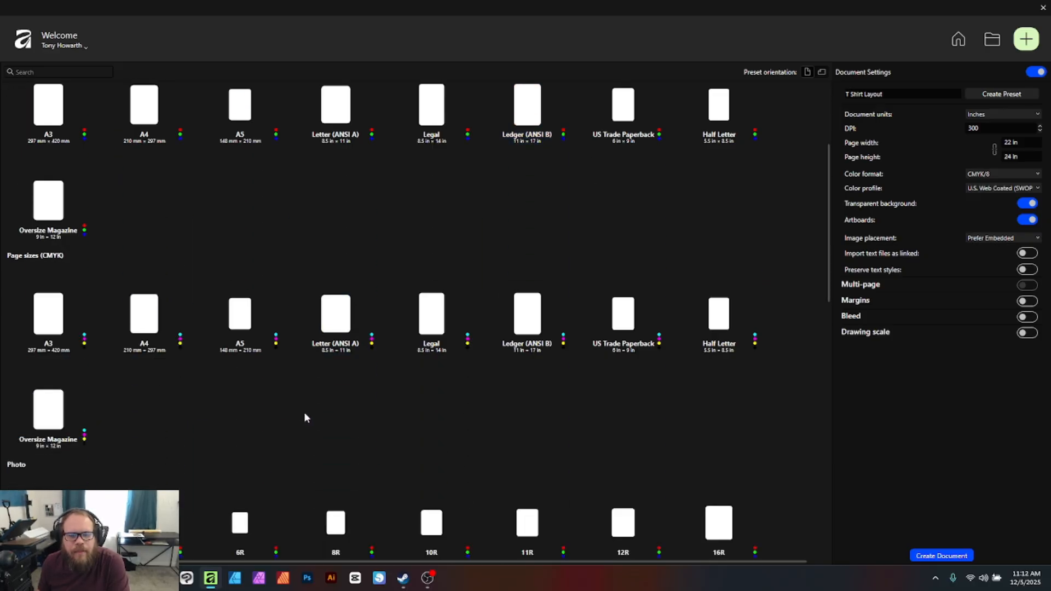
scroll(309, 408, "up", 2)
scroll(314, 403, "up", 2)
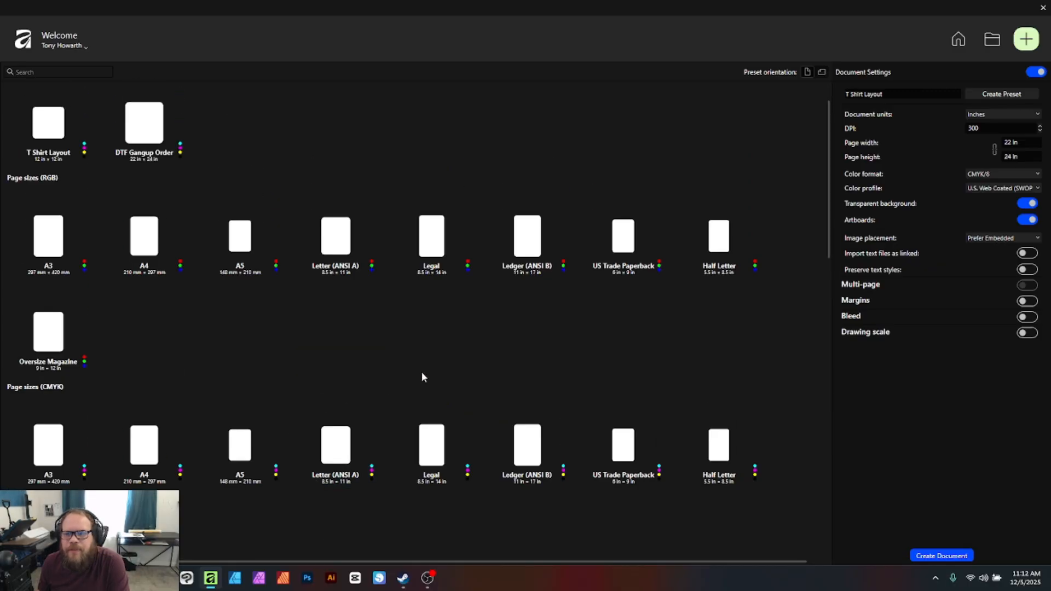
Set the page size to 3.5 in wide by 2 in high
left_click_drag(1030, 145, 968, 140)
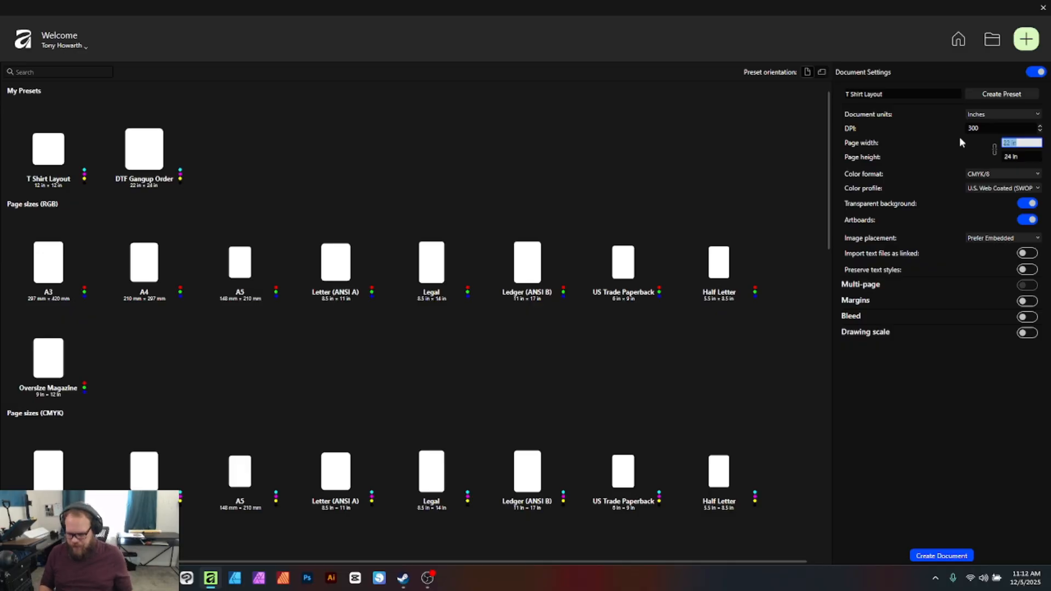
type("3.5")
key("Tab")
type("2")
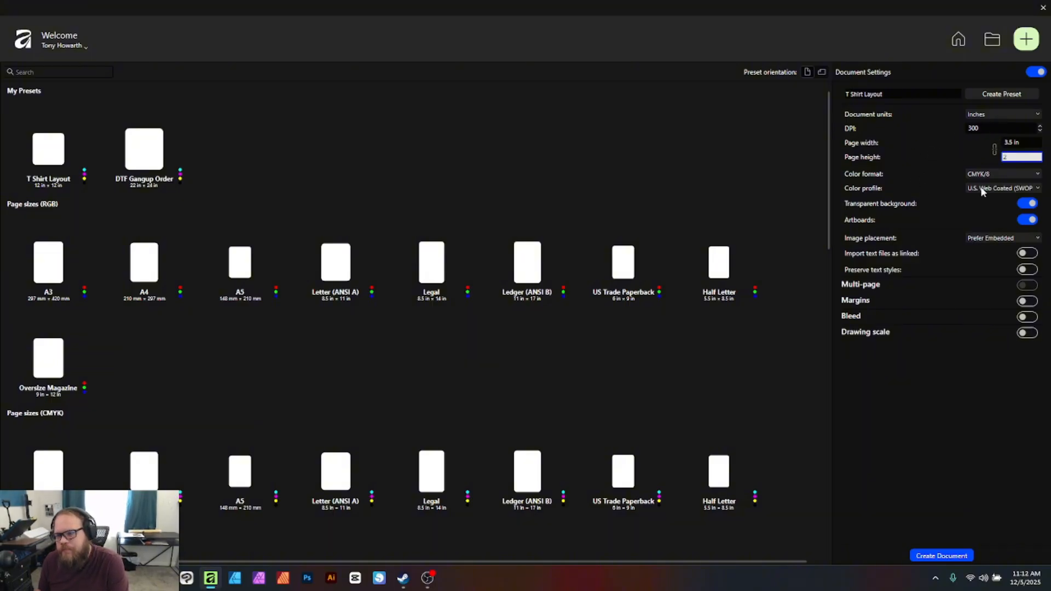
left_click(1004, 174)
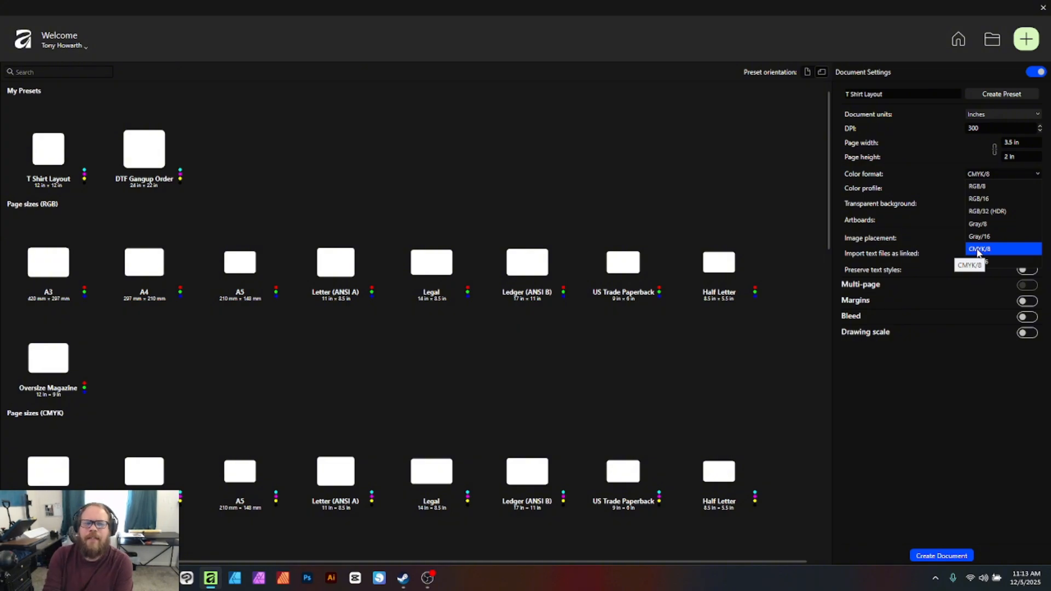
Keep CMYK/8 with the U.S. Web Coated (SWOP) v2 profile and turn off transparent background
left_click(978, 249)
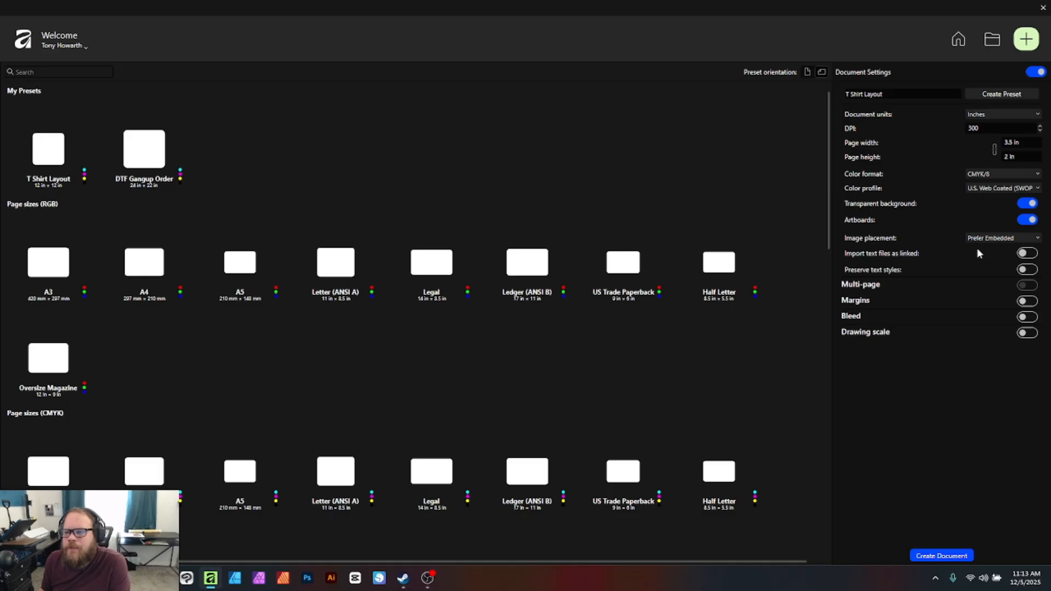
left_click(980, 189)
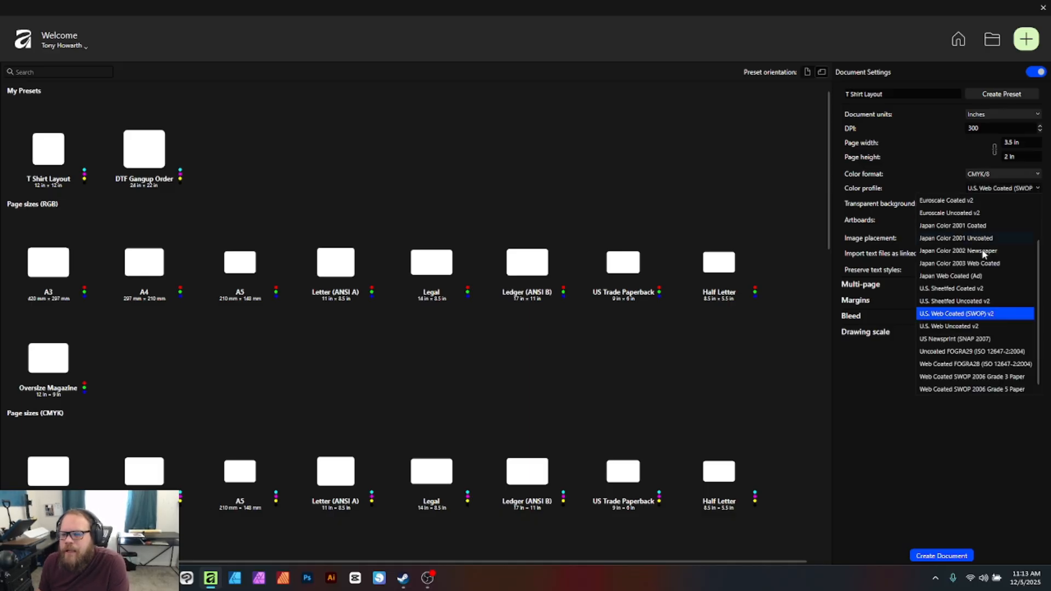
left_click(989, 318)
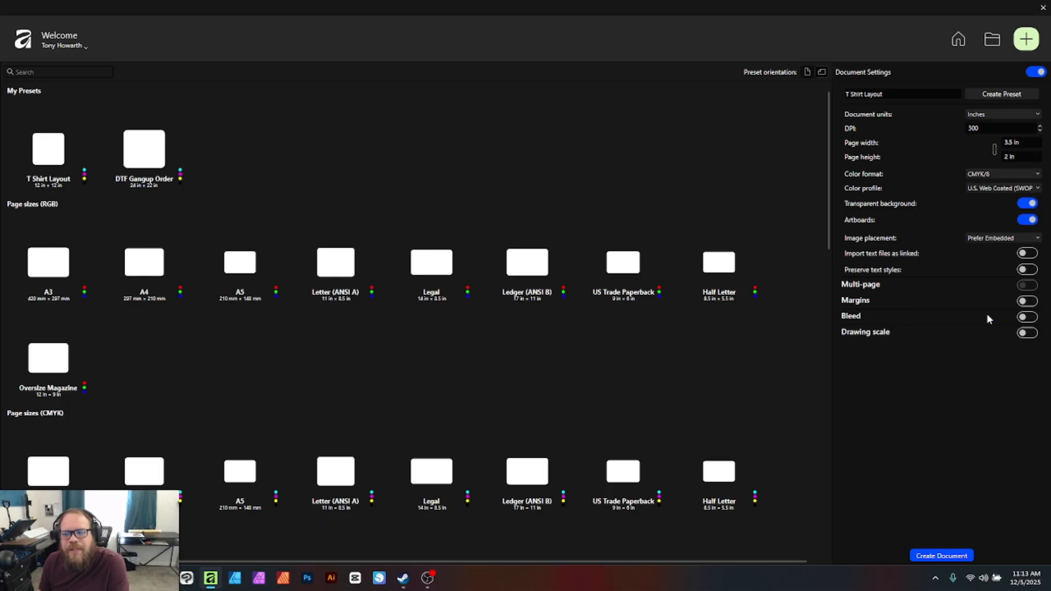
left_click(1029, 204)
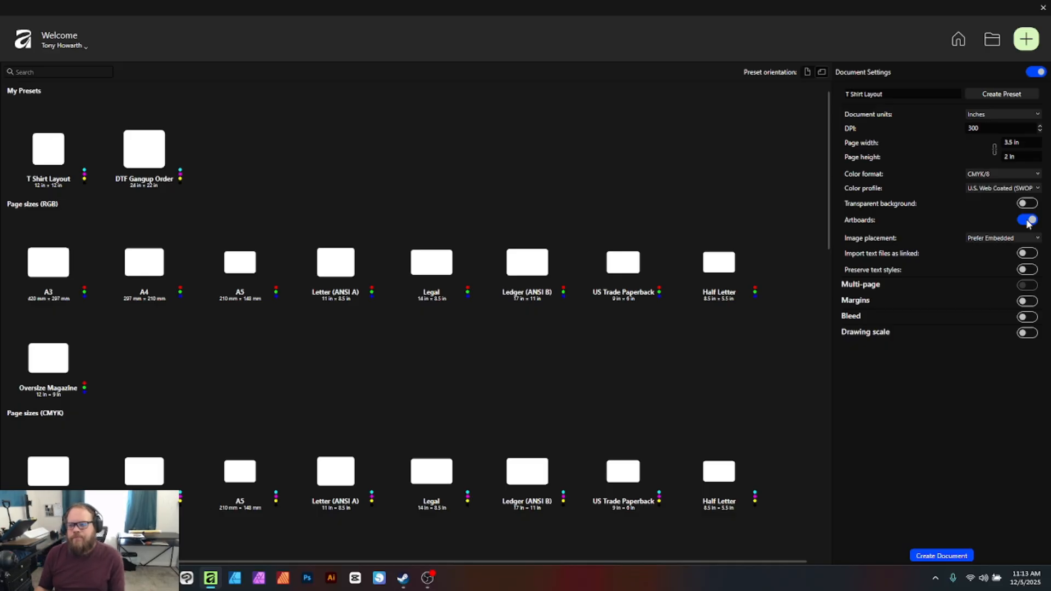
Keep Prefer Embedded images, import text files as linked, preserve text styles, and enable margins
left_click(1000, 240)
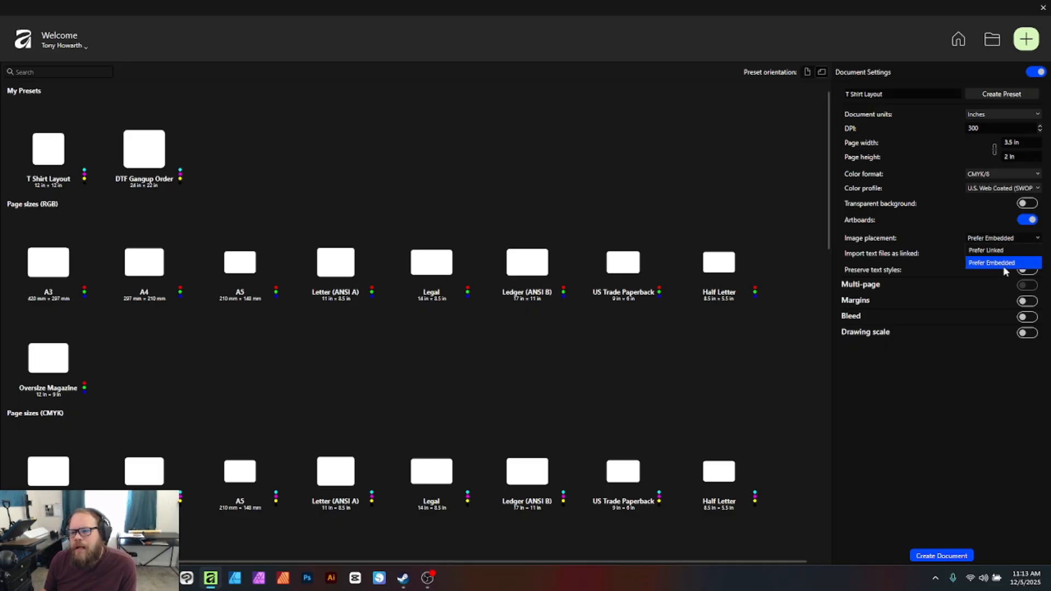
left_click(1004, 265)
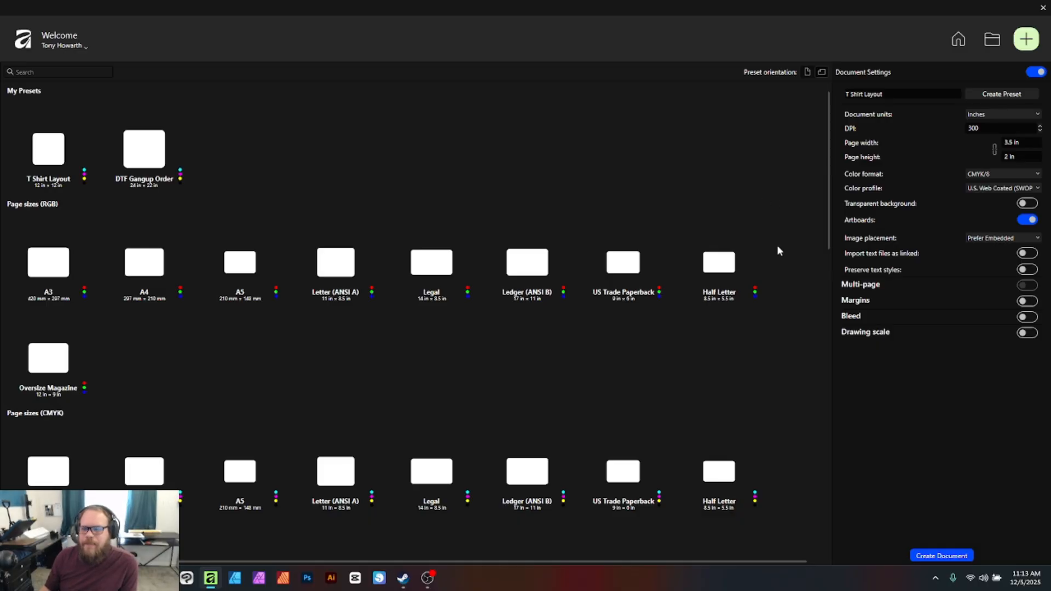
left_click(1033, 254)
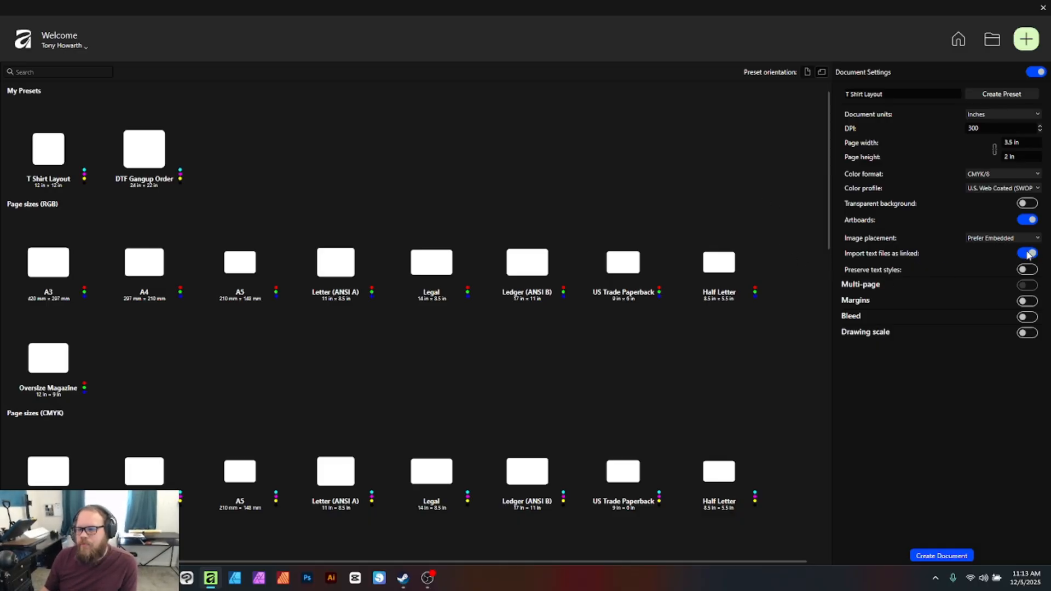
left_click(1025, 270)
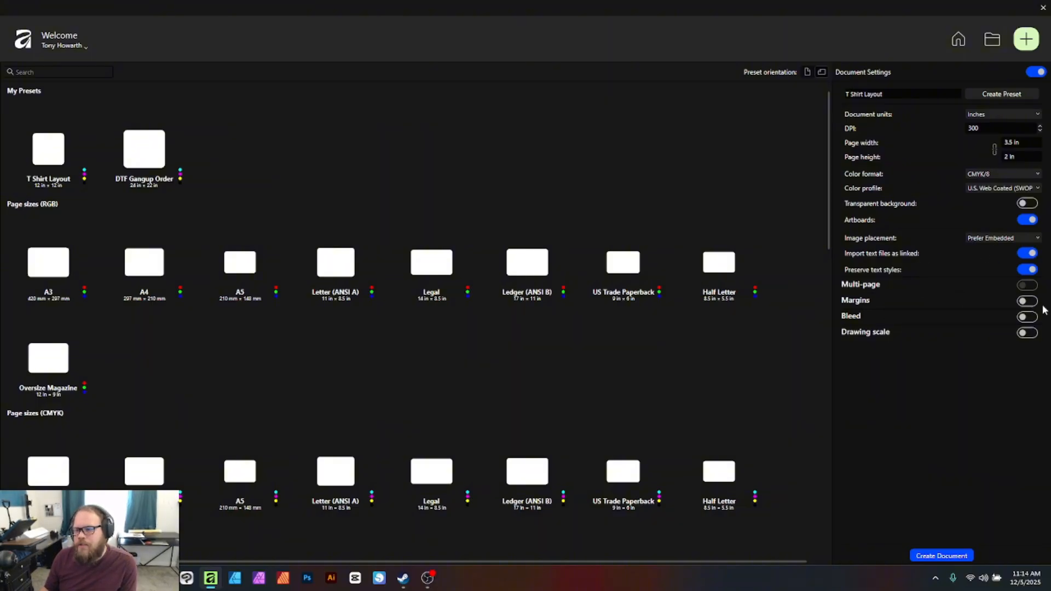
left_click(1027, 300)
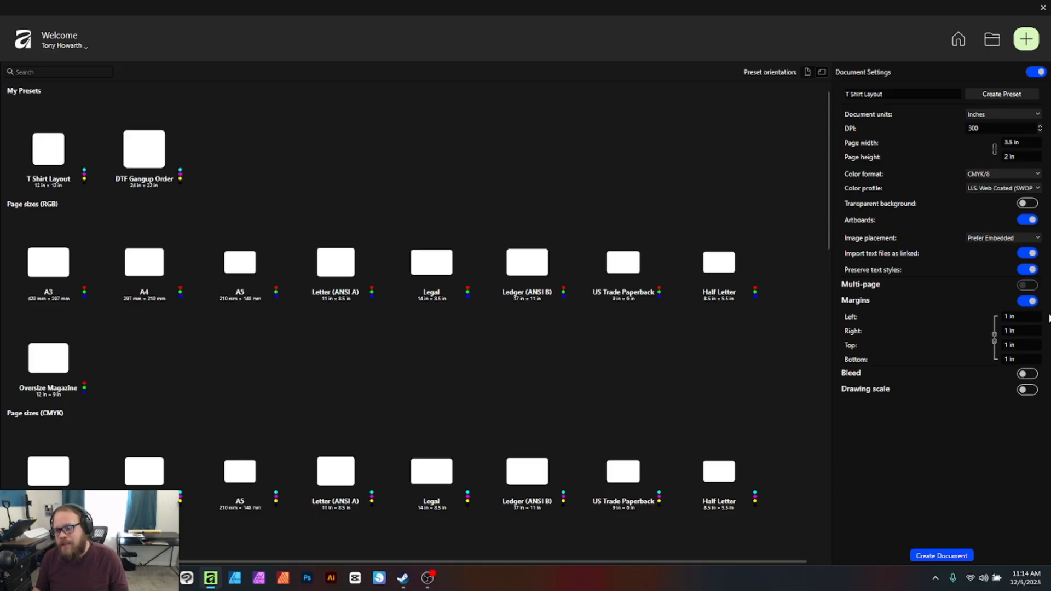
Enter .125 in the linked left margin so all four margins become 0.125 in
left_click(1022, 318)
type(".12")
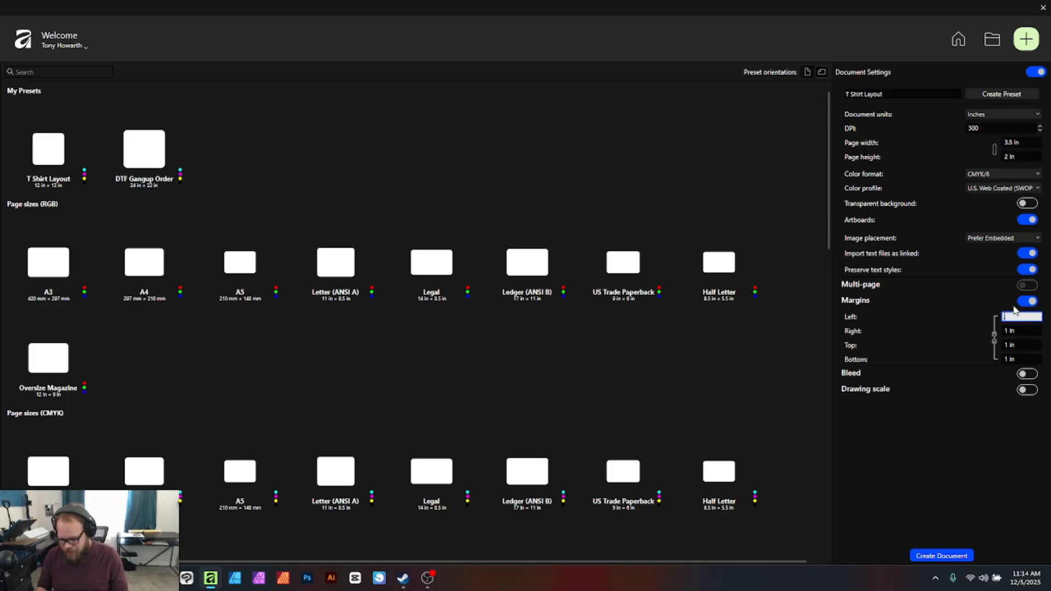
type("5")
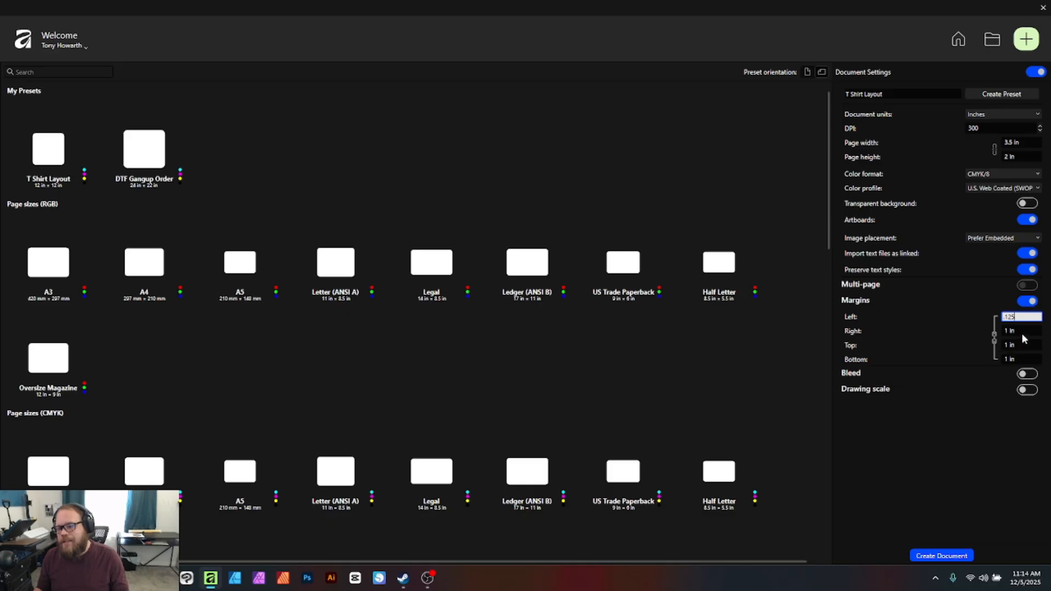
key("Tab")
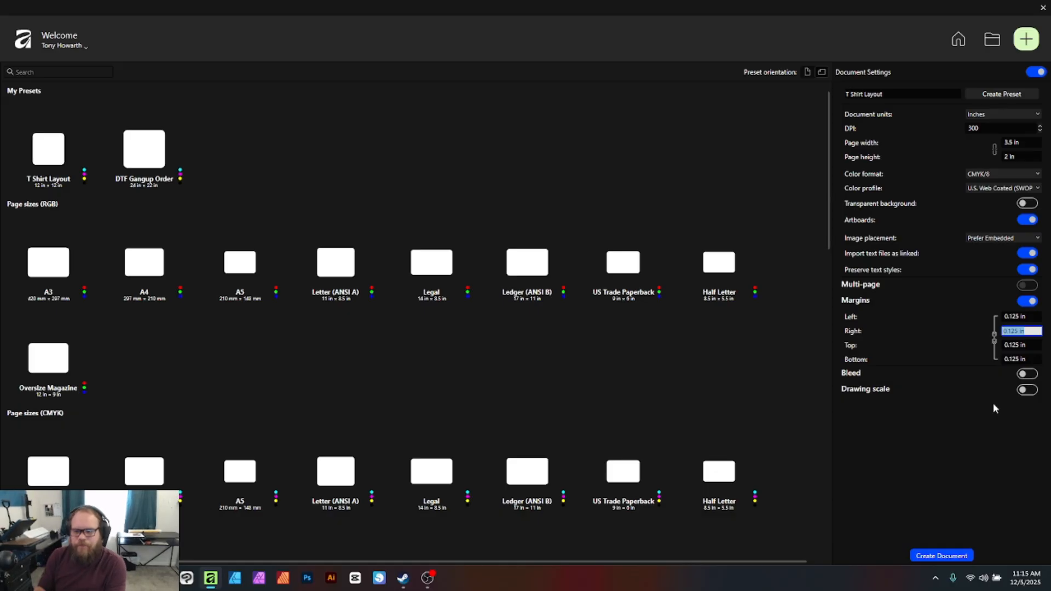
Turn on bleed and set it to 0.125 in on all sides
left_click(1027, 374)
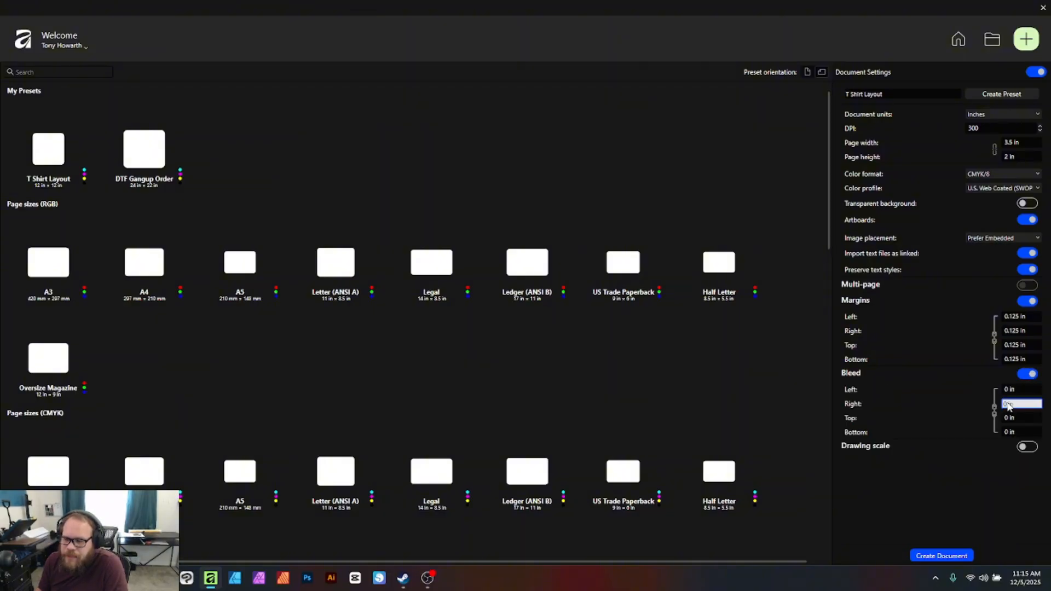
left_click(1022, 389)
type(".125")
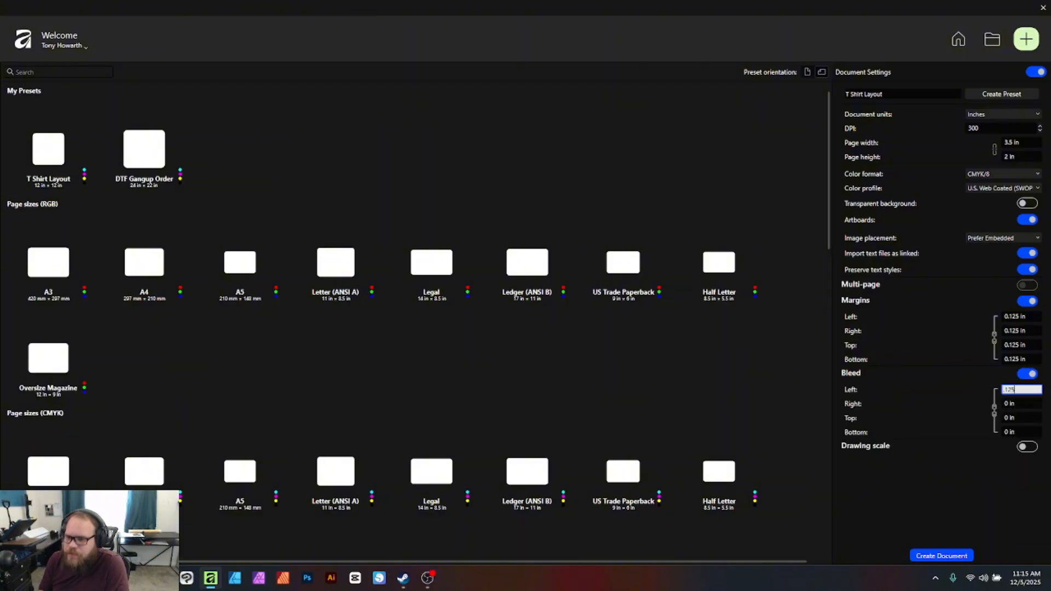
key("Tab")
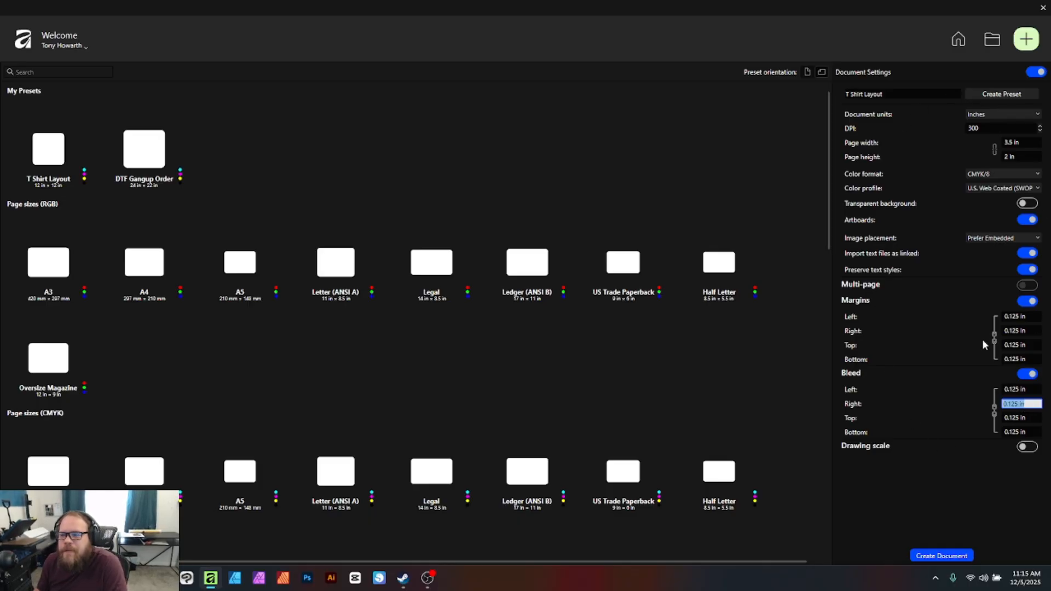
Save the settings as a 'Business Card' preset and create the 3.5 × 2 in document
left_click(927, 96)
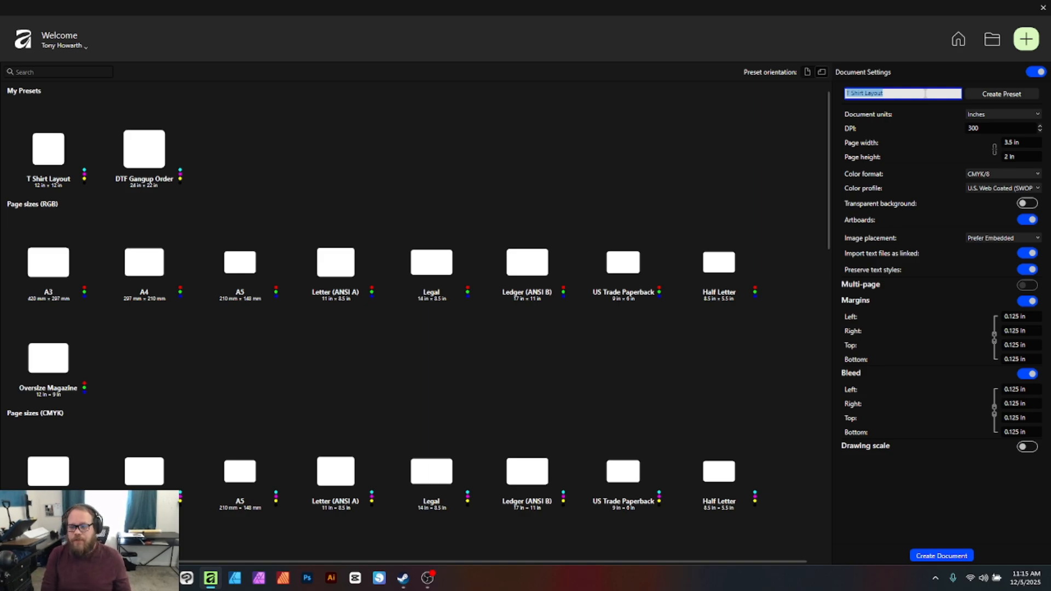
type("Busine")
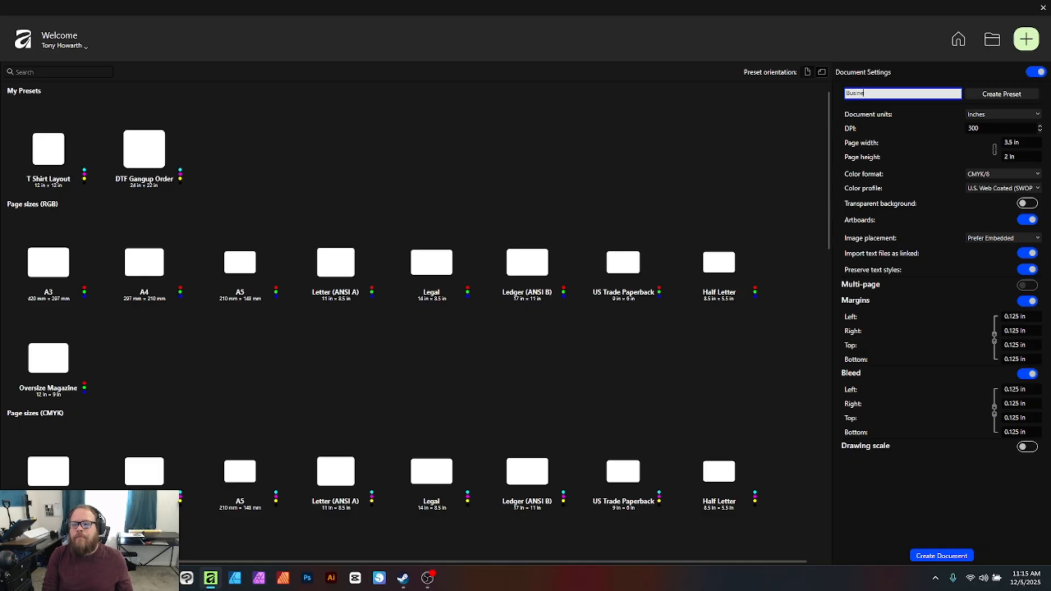
type("ss Card")
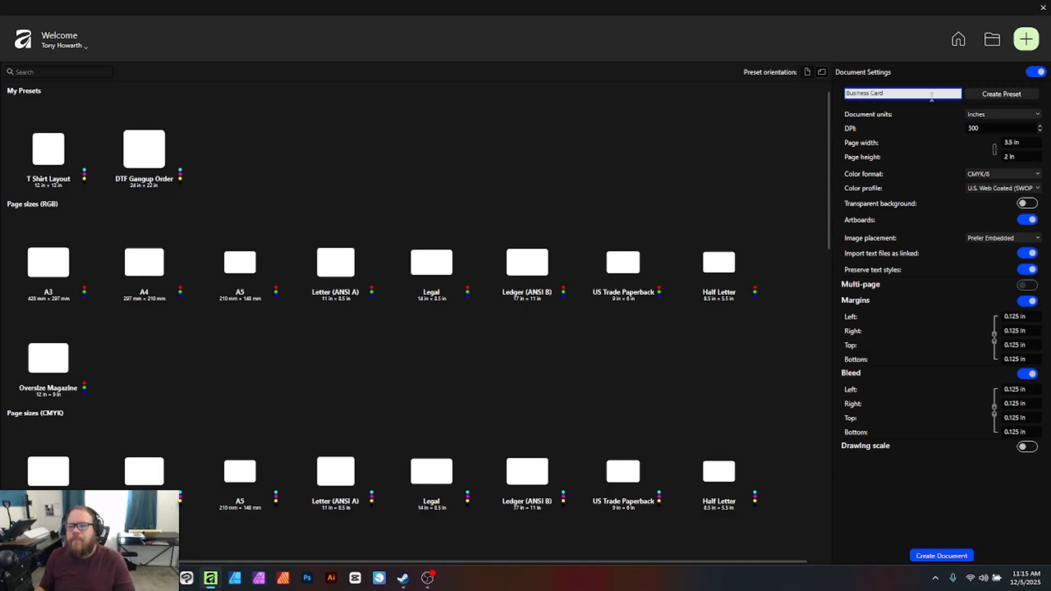
left_click(994, 96)
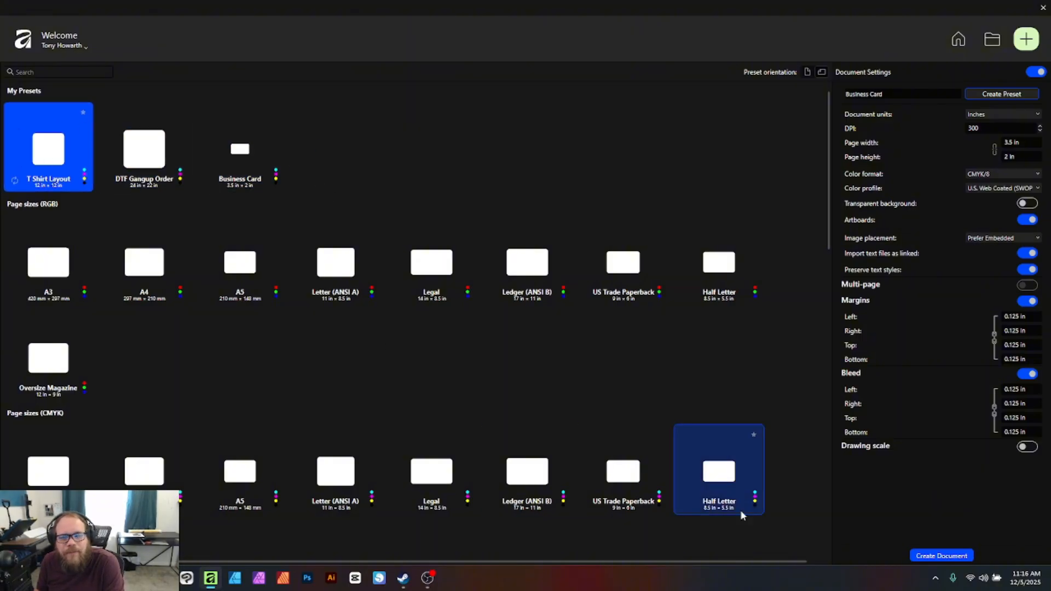
left_click(940, 557)
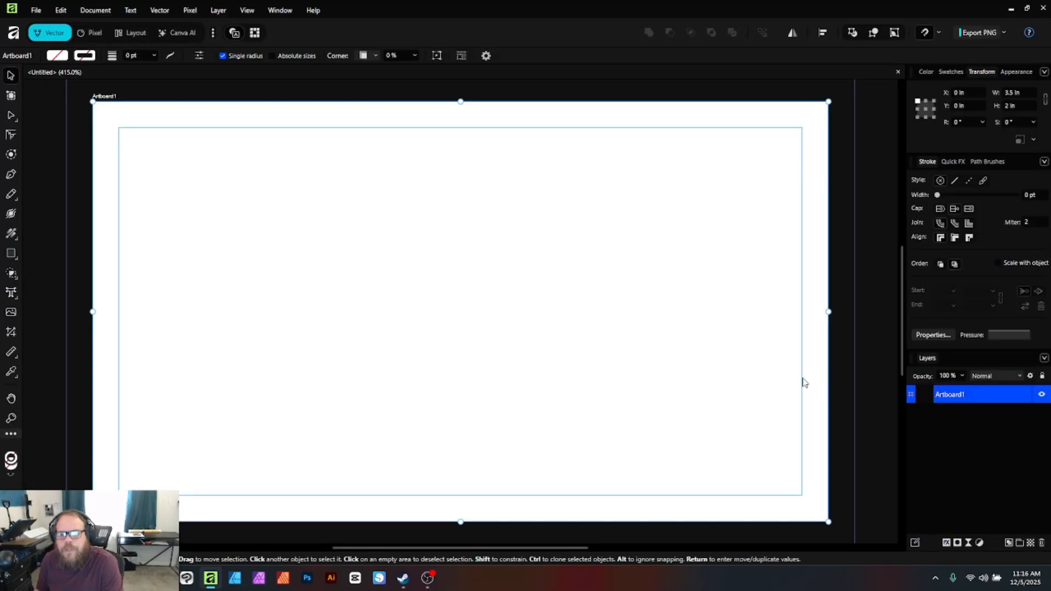
scroll(802, 383, "down", 2)
scroll(808, 394, "up", 1)
scroll(777, 407, "down", 1)
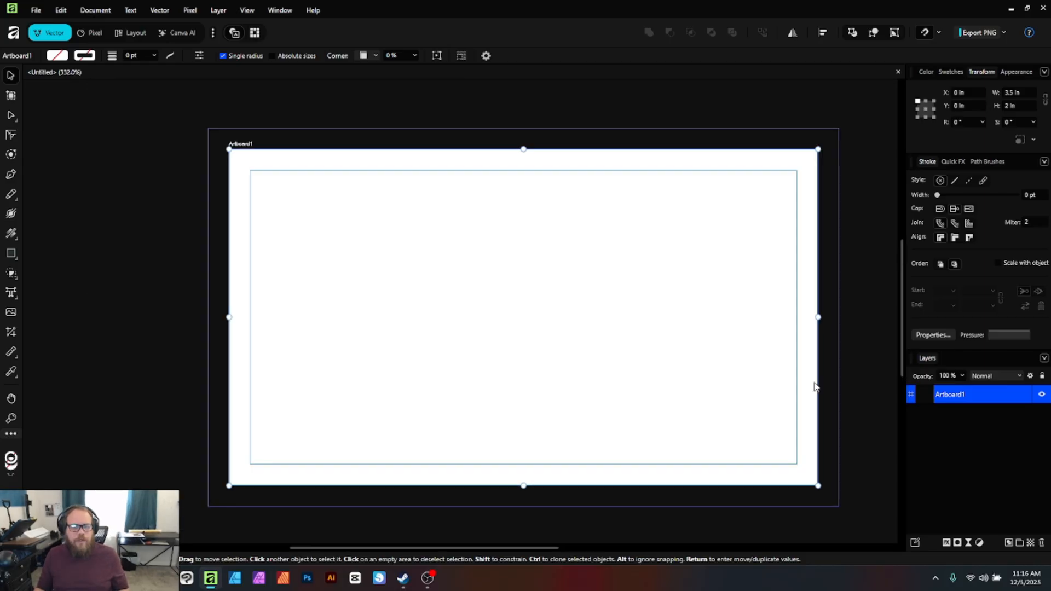
left_click(888, 259)
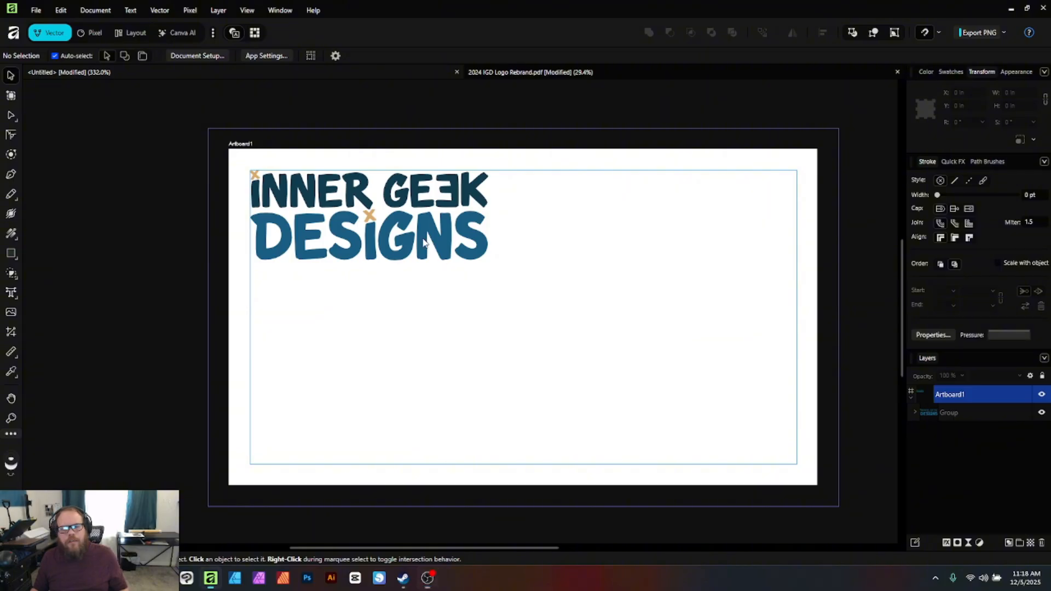
Place the pasted Inner Geek Designs logo at the top-left margin and shrink it to about 1.32 × 0.50 in
left_click(383, 244)
mouse_move(383, 246)
left_mouse_down()
mouse_move(521, 313)
mouse_move(383, 246)
left_mouse_up()
left_click(627, 334)
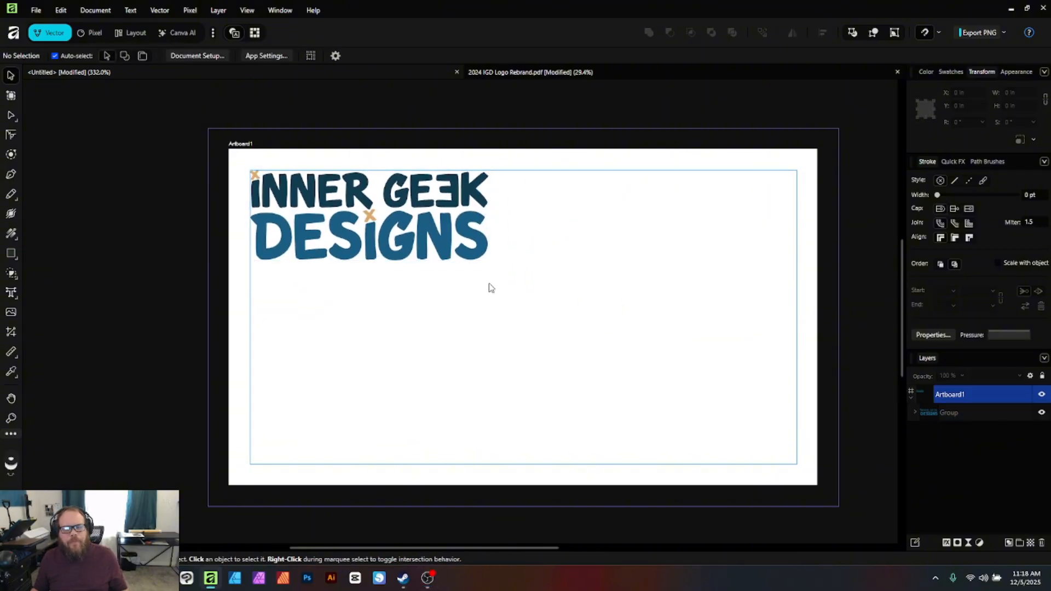
left_click(461, 228)
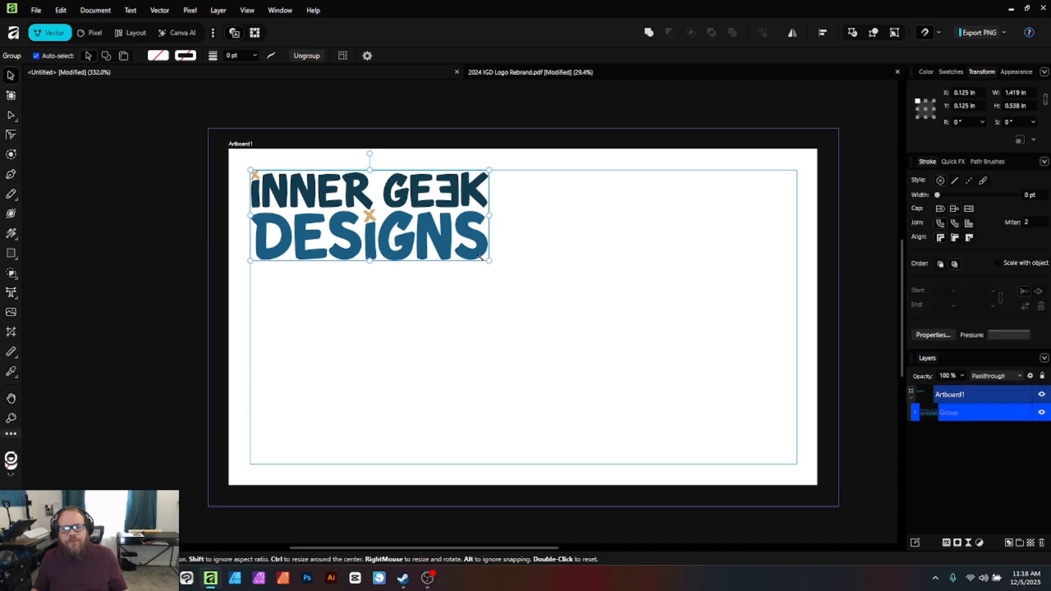
mouse_move(492, 263)
left_mouse_down()
mouse_move(467, 245)
mouse_move(479, 252)
left_mouse_up()
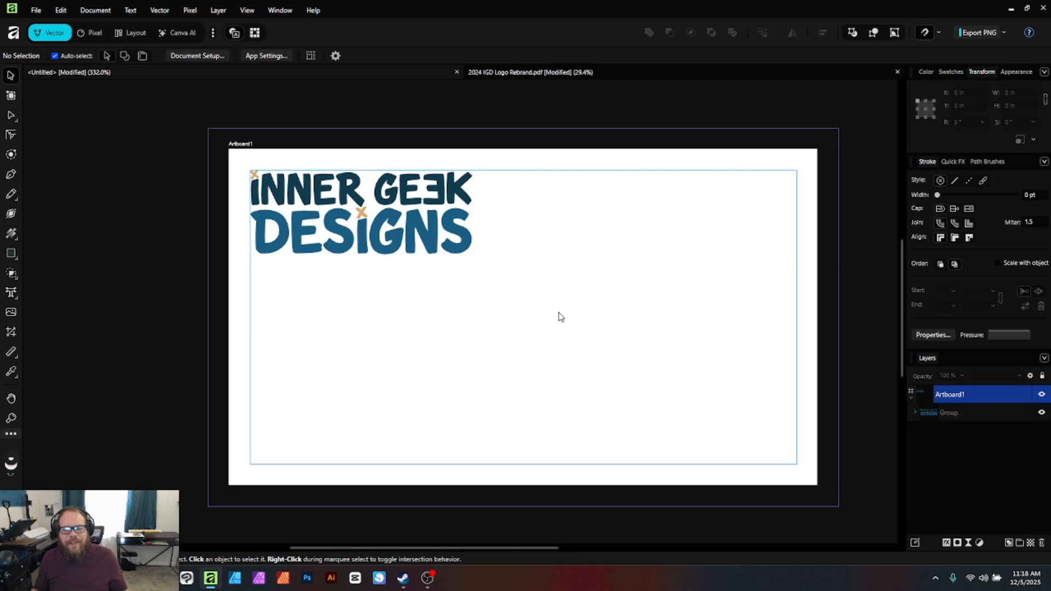
left_click(482, 307)
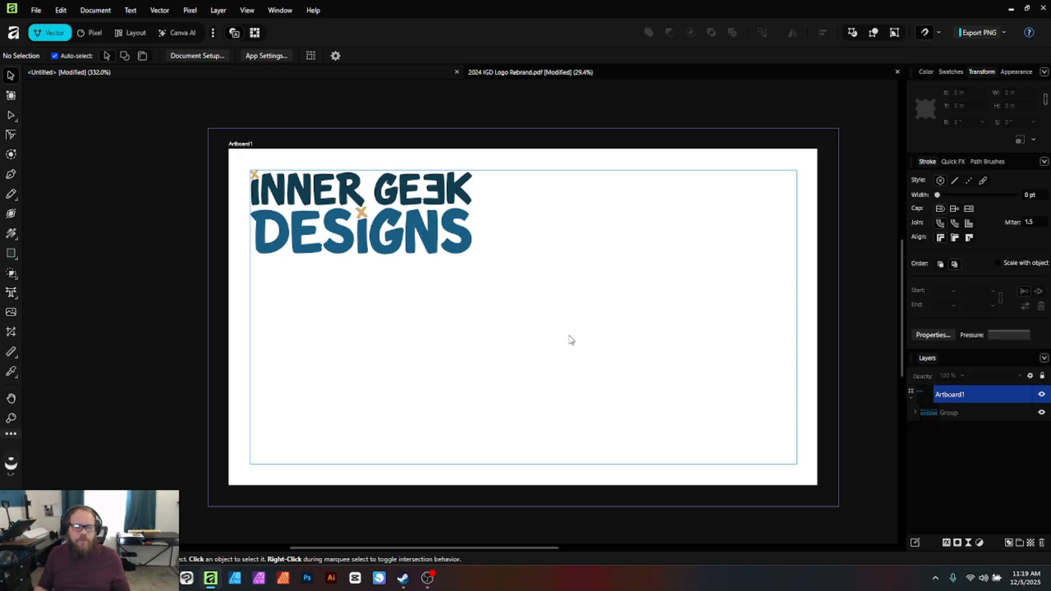
Add an artistic text line reading 'FirstN LastN' near the card's top right
key("t")
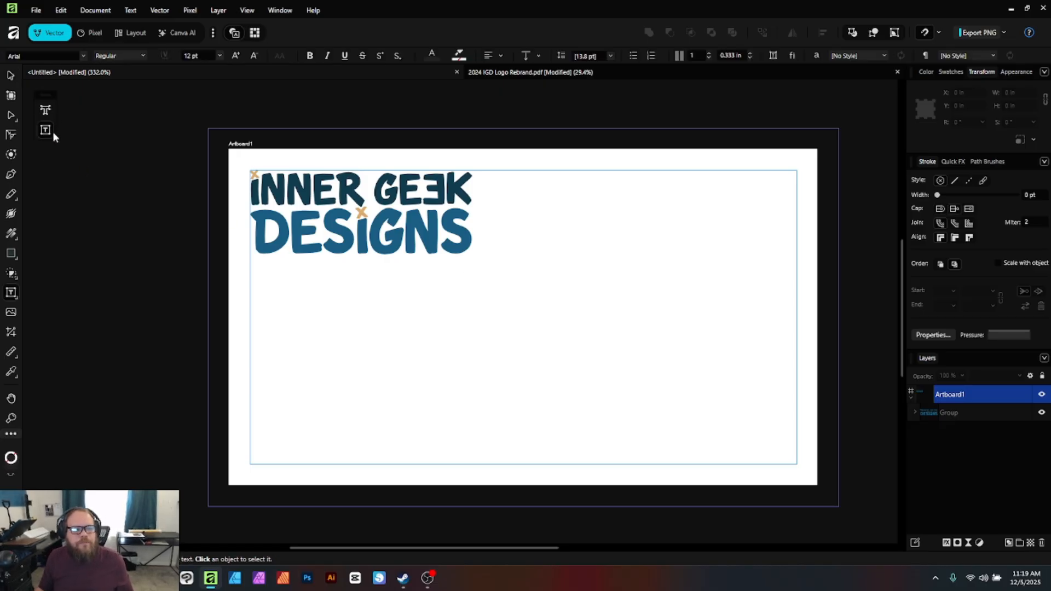
left_click(46, 110)
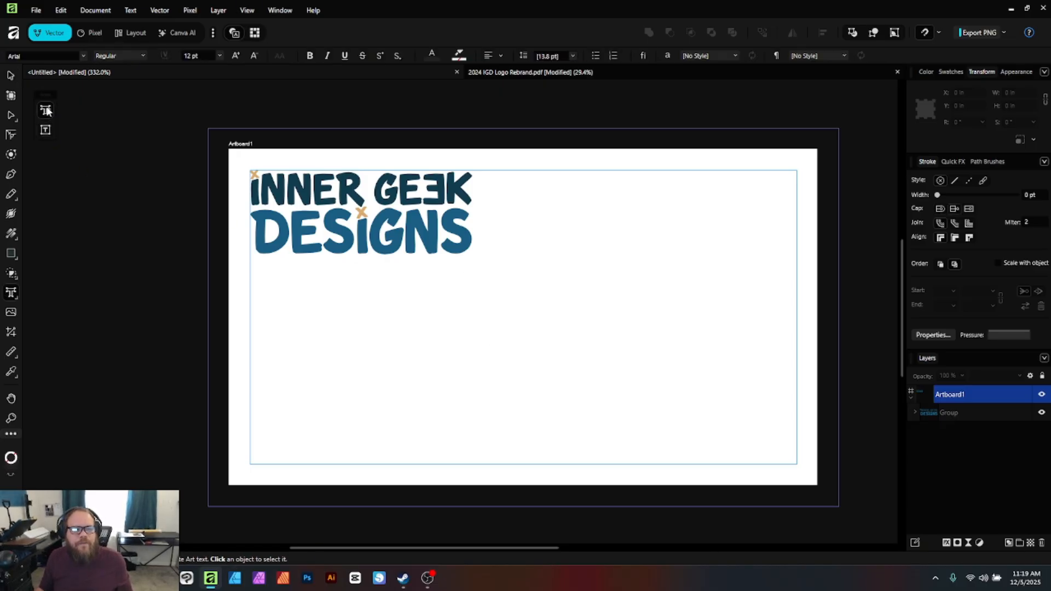
left_click(597, 205)
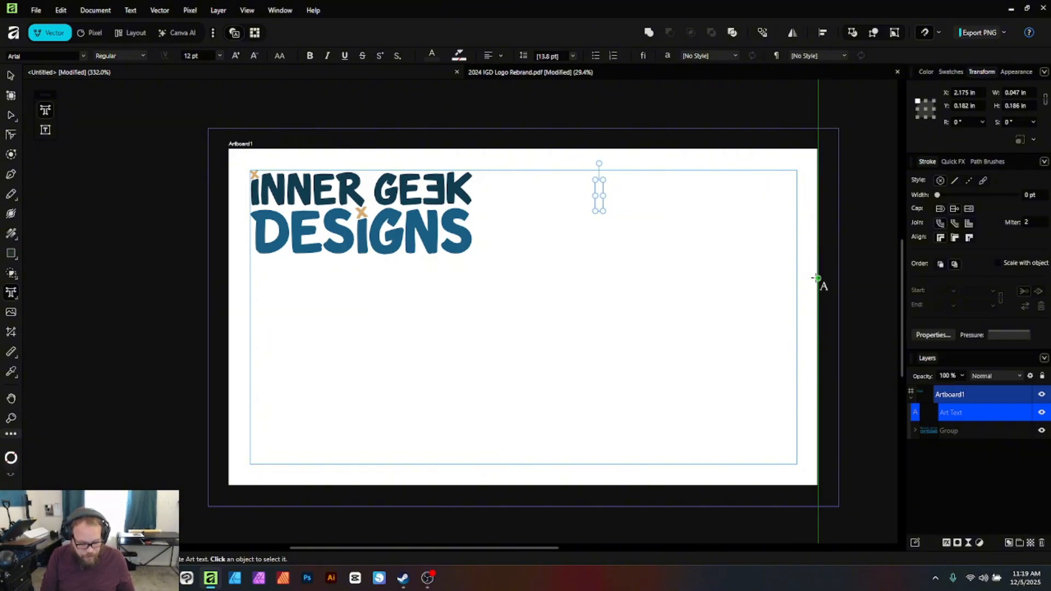
type("Frist")
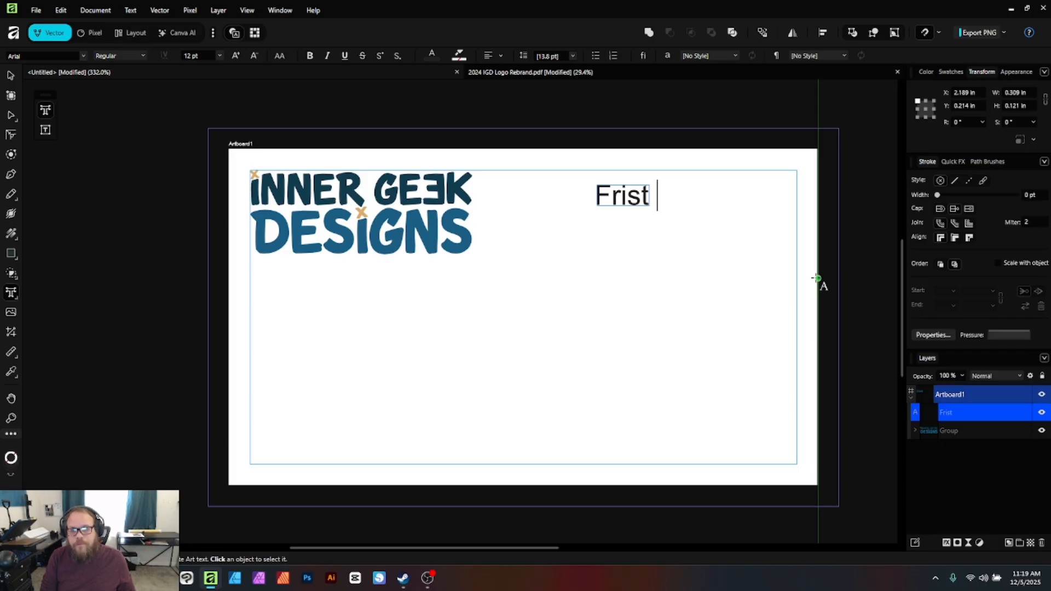
key("BackSpace")
key("BackSpace")
key("BackSpace")
key("BackSpace")
key("BackSpace")
type("irst N")
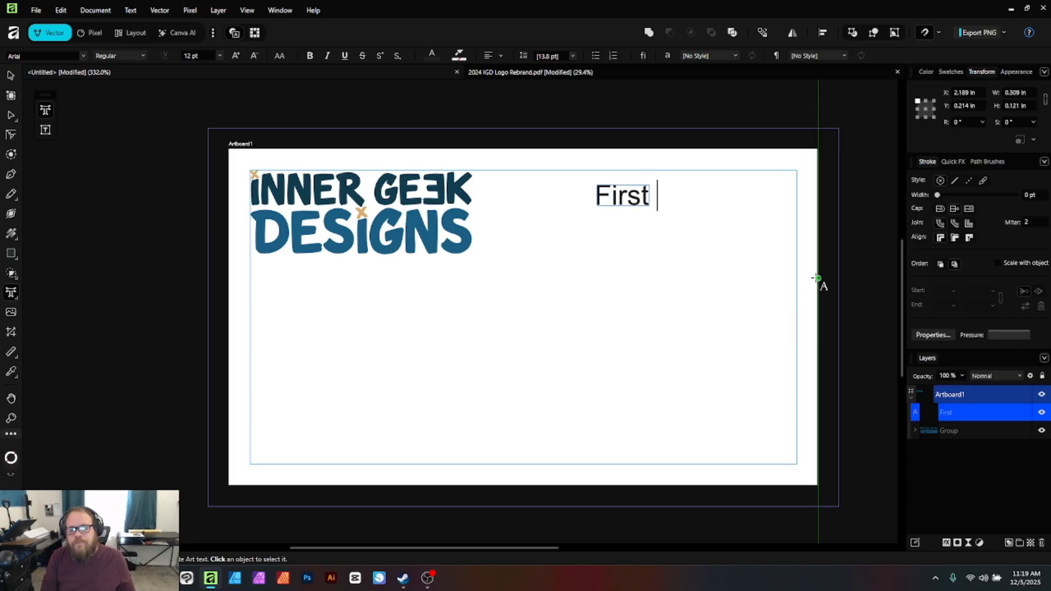
key("BackSpace")
key("BackSpace")
type("N Lan")
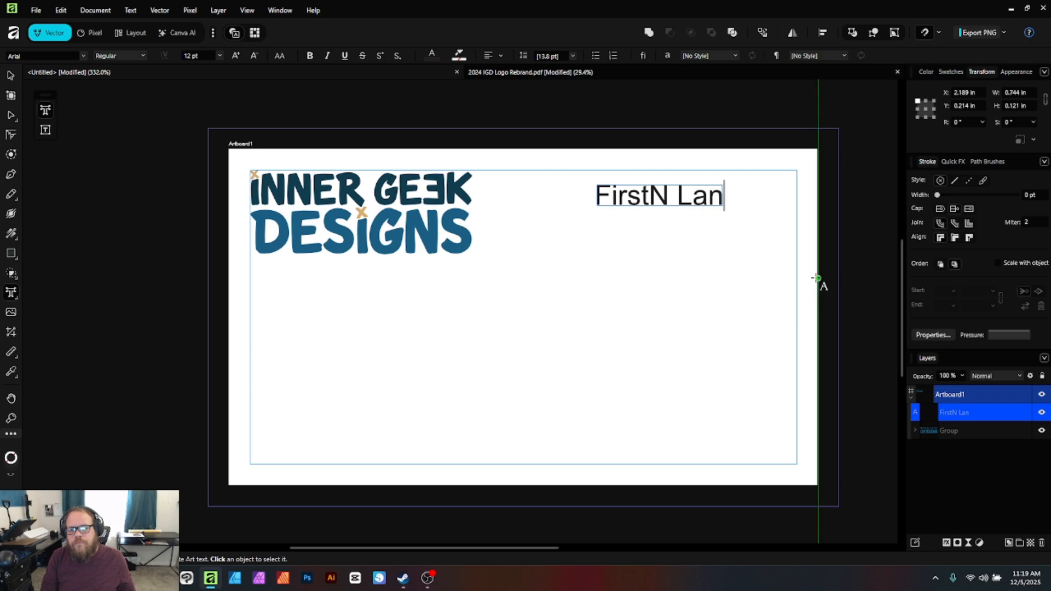
key("BackSpace")
type("stN")
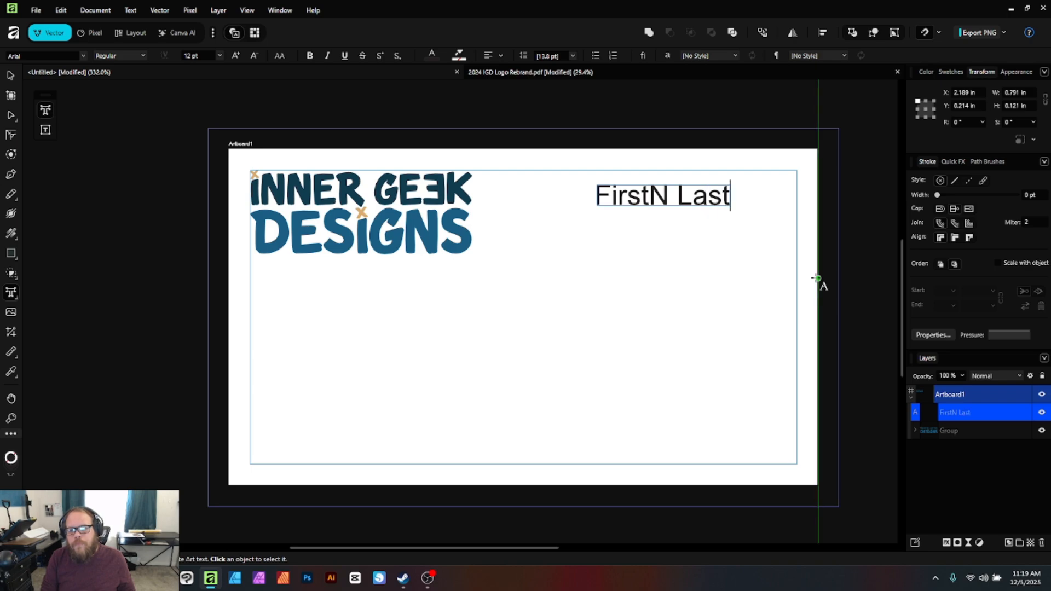
key("Escape")
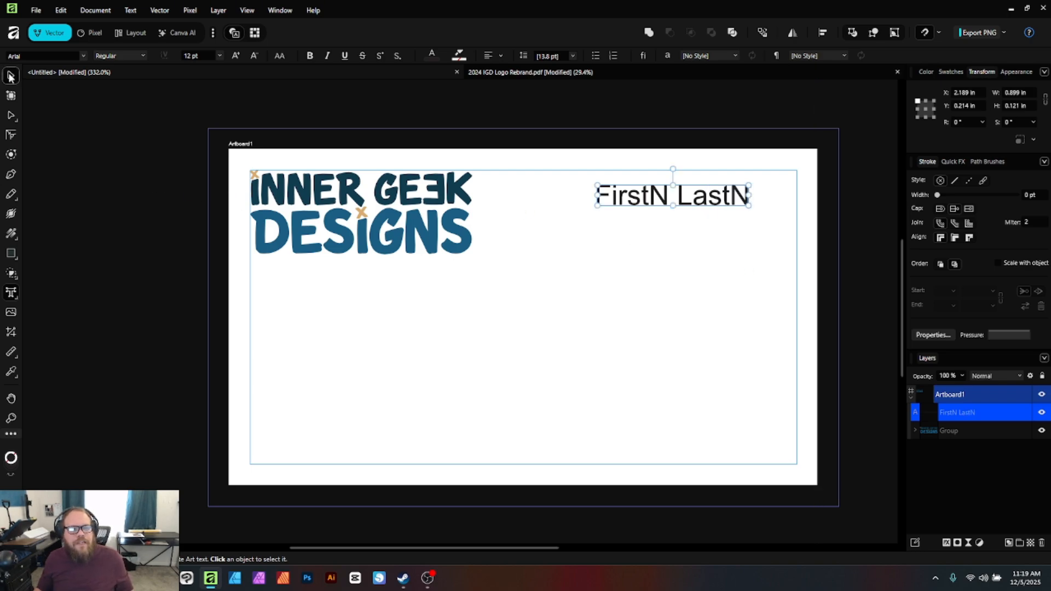
Right-align 'FirstN LastN' and snap it into the top-right margin corner at X 2.476 in, Y 0.125 in
left_click(10, 75)
left_click_drag(650, 201, 614, 207)
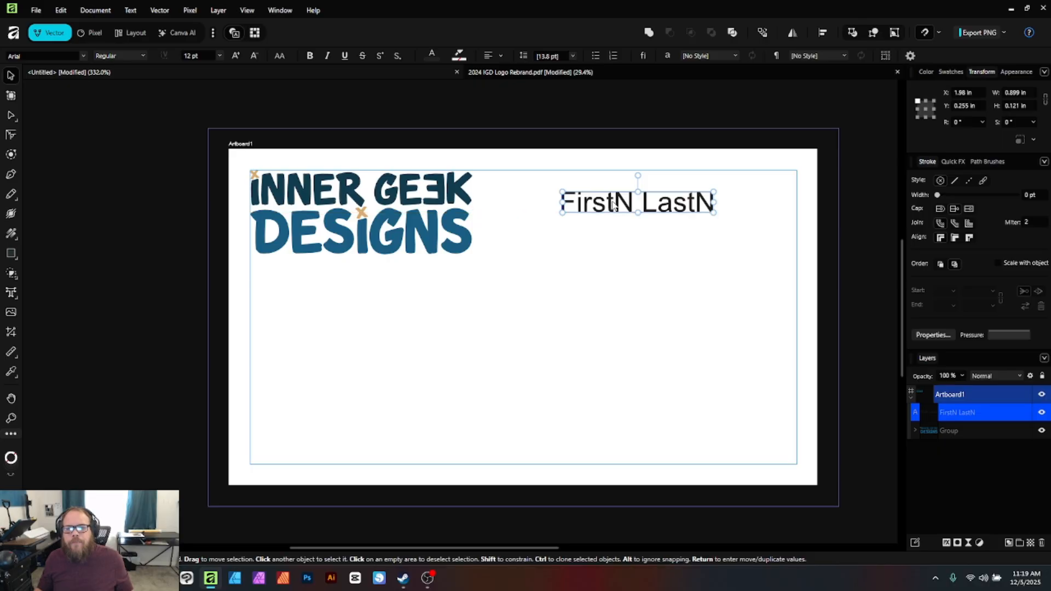
left_click(499, 57)
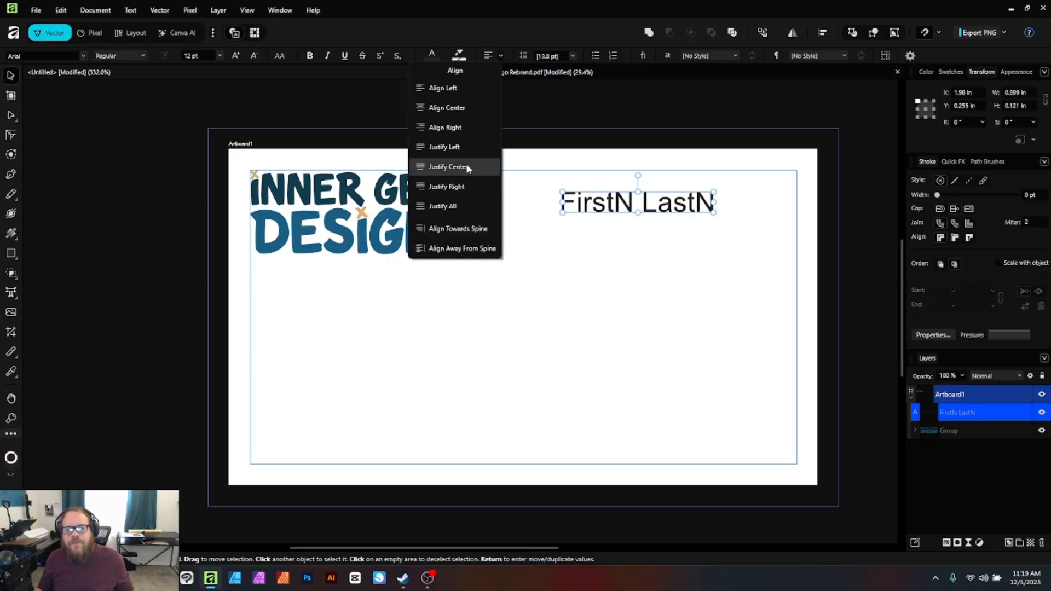
left_click(446, 128)
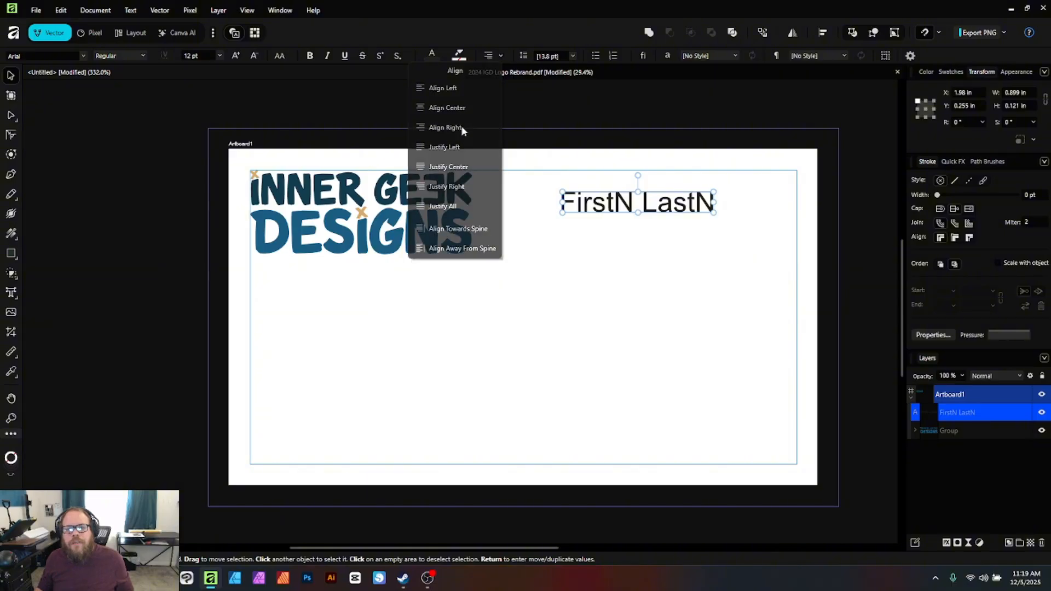
left_click(655, 282)
left_click_drag(682, 196, 766, 177)
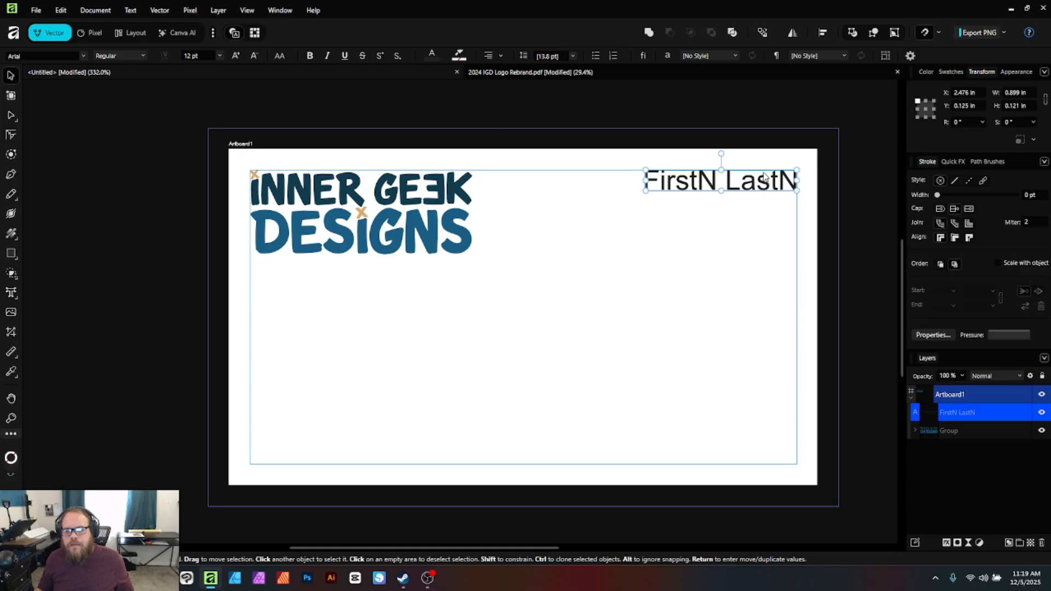
left_click(685, 293)
left_click(694, 174)
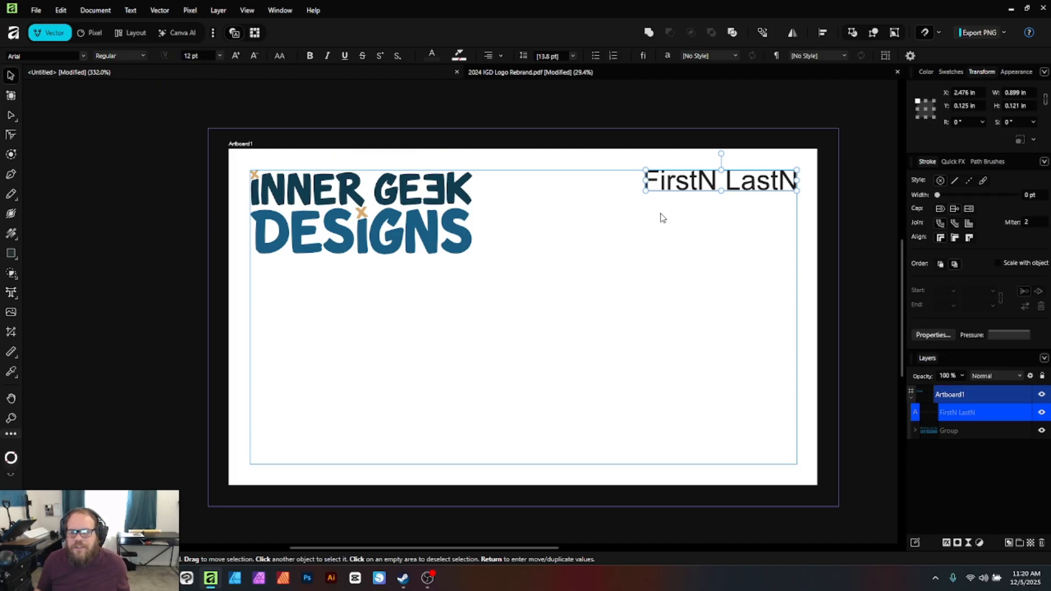
Make the name text bold and colour it with the dark blue sampled from GEEK
left_click(138, 58)
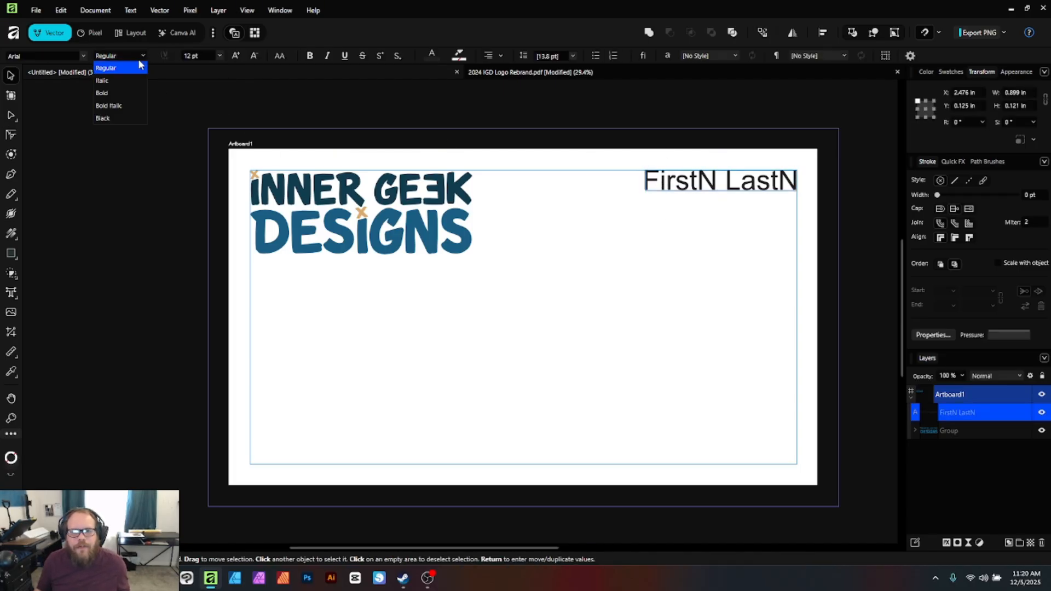
left_click(113, 90)
left_click(634, 255)
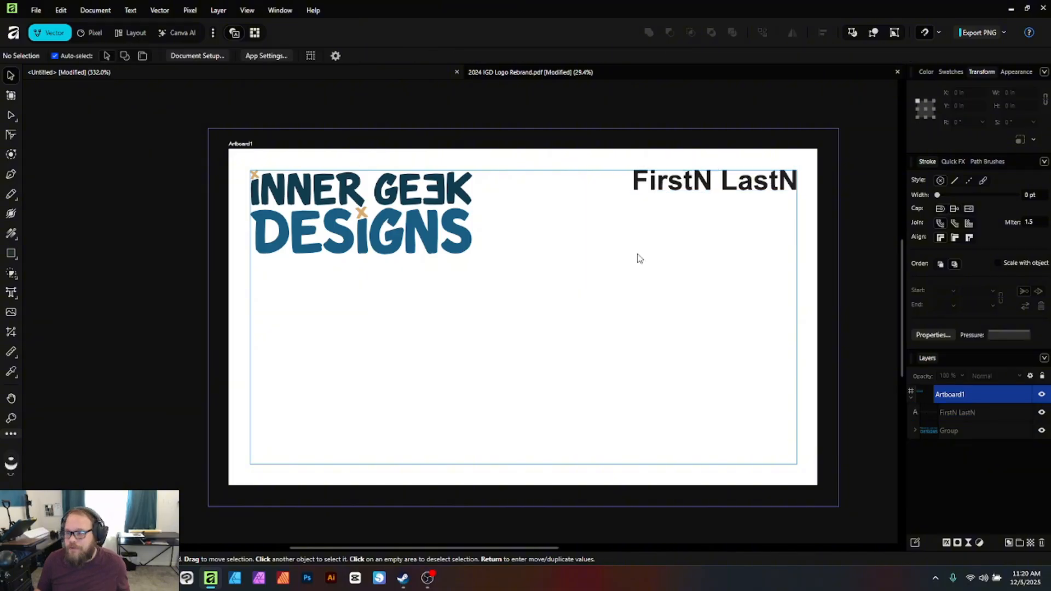
left_click(740, 182)
key("i")
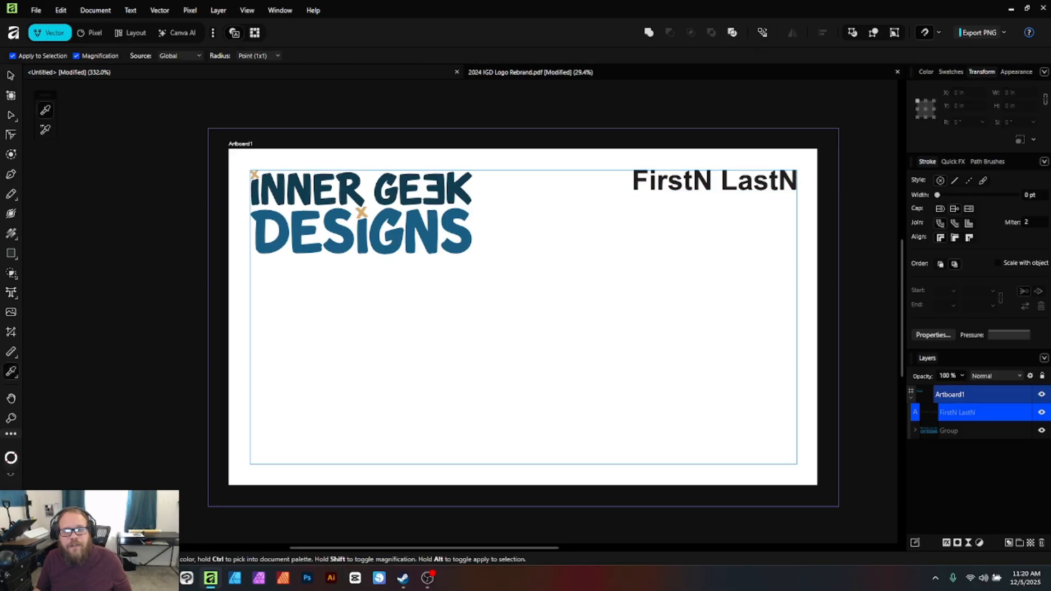
left_click_drag(479, 229, 394, 190)
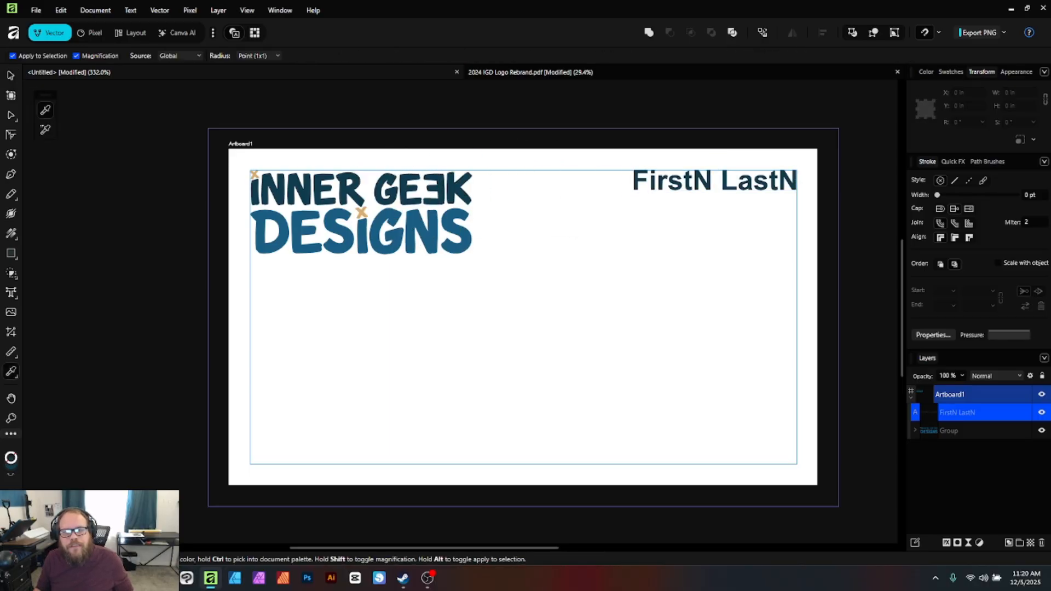
Duplicate the name line directly beneath itself
left_click(10, 73)
left_click(706, 213)
left_click(708, 193)
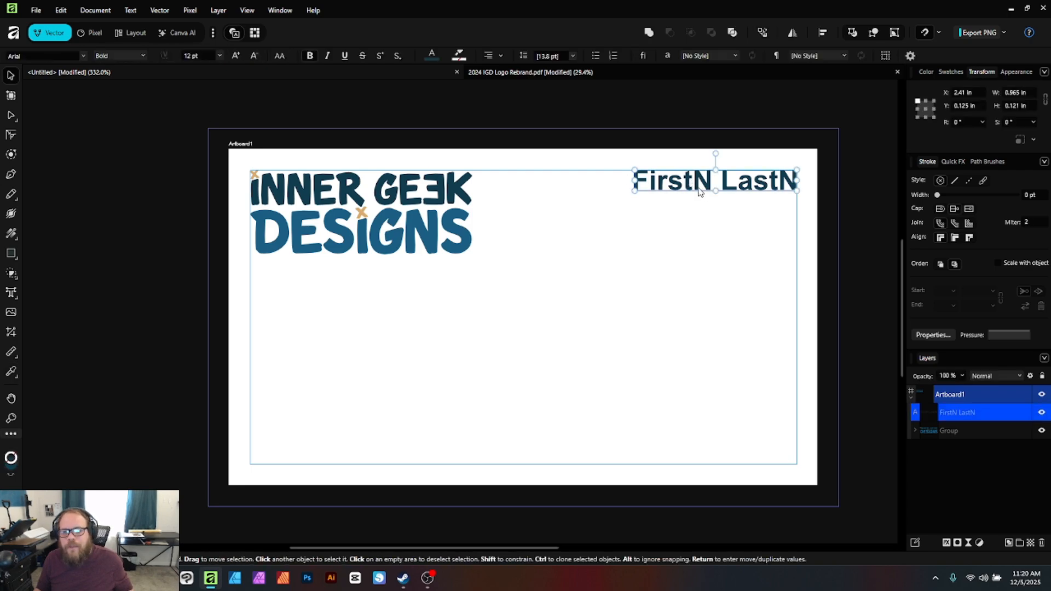
left_click_drag(707, 193, 707, 215)
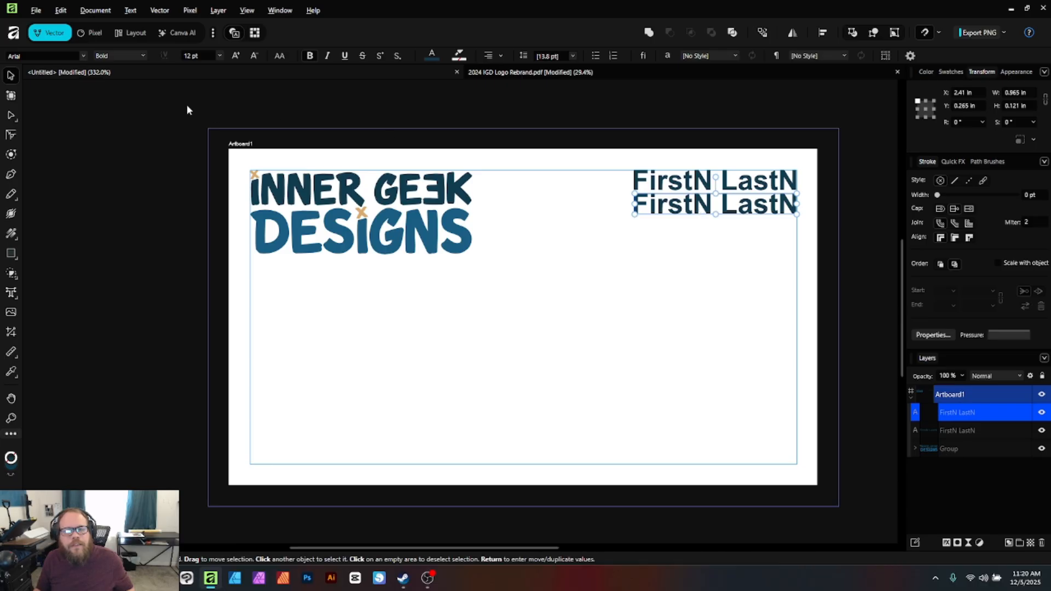
Make the duplicated line 10 pt italic
left_click(212, 57)
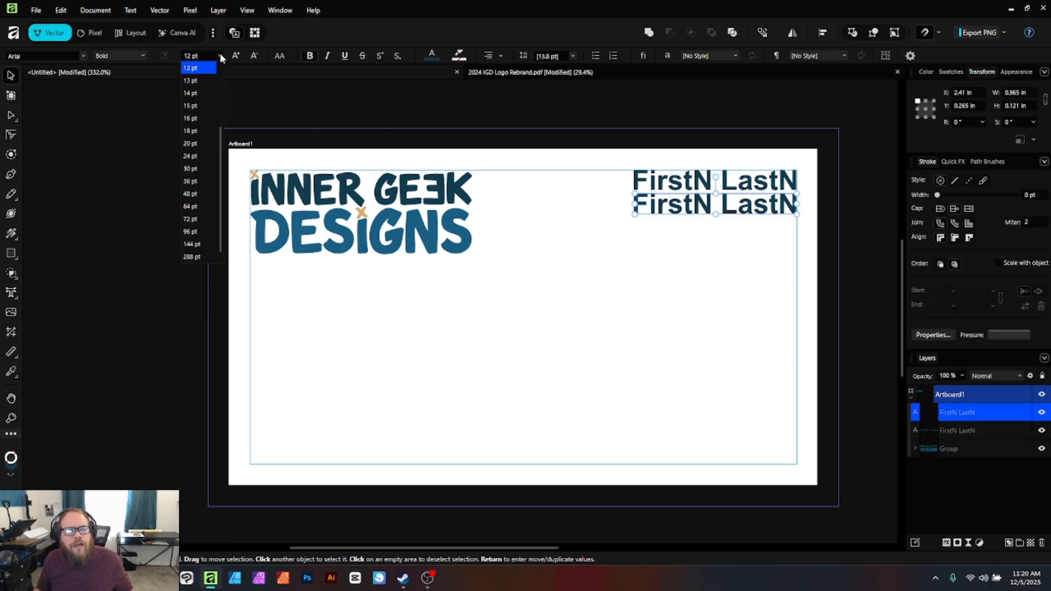
left_click(192, 119)
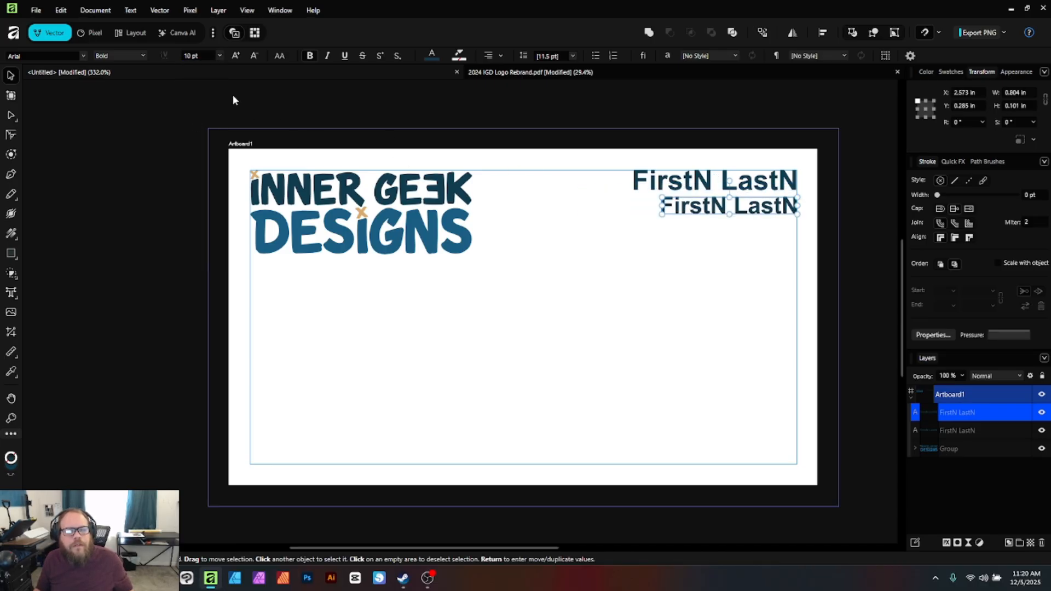
left_click(140, 57)
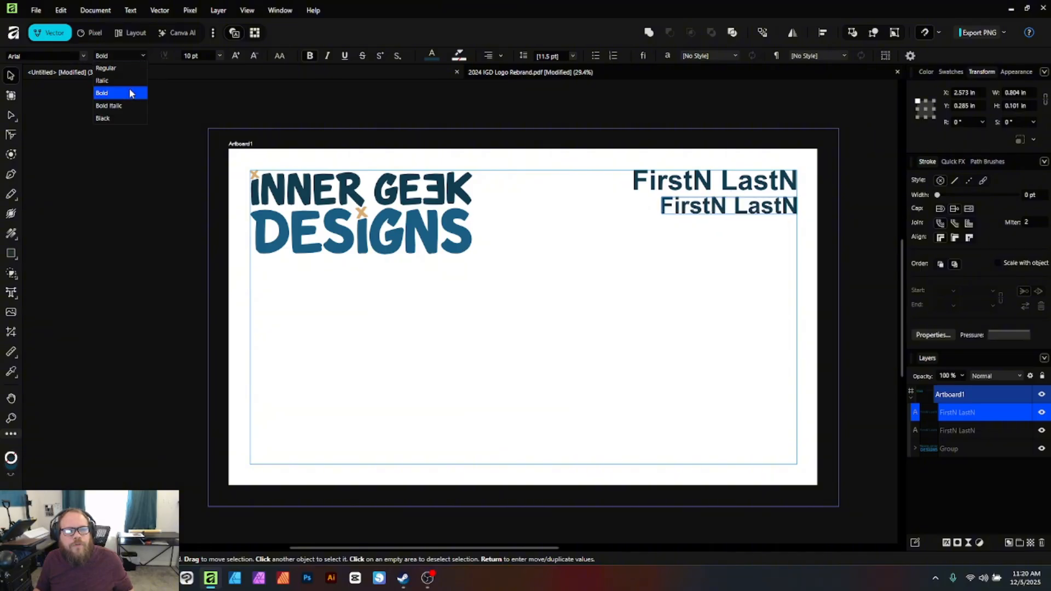
left_click(128, 82)
Replace the duplicate's text with 'Job Title' and deselect everything
double_click(690, 208)
left_click_drag(670, 207, 803, 208)
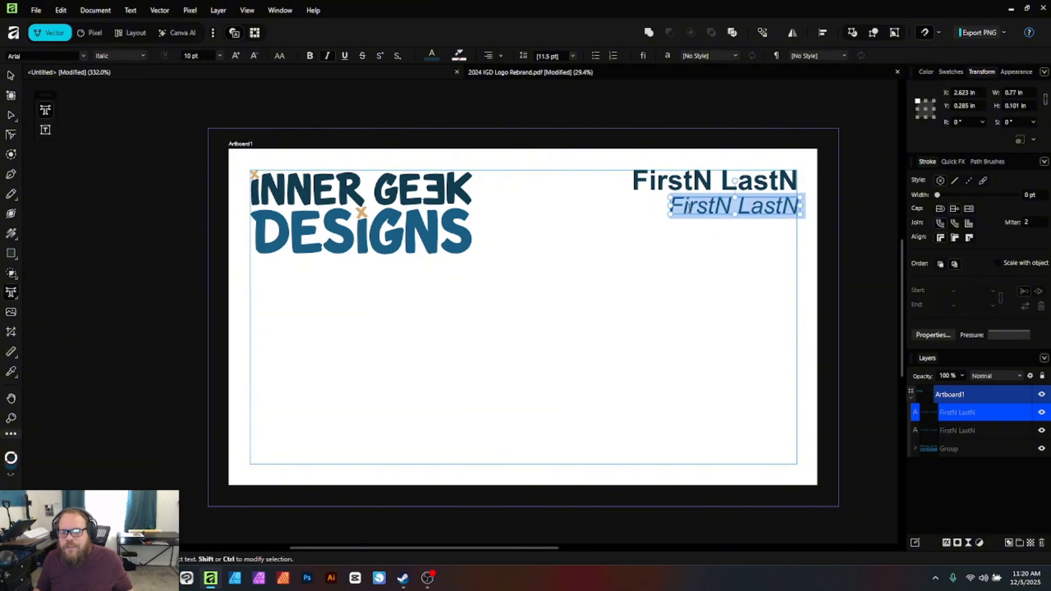
type("Job ")
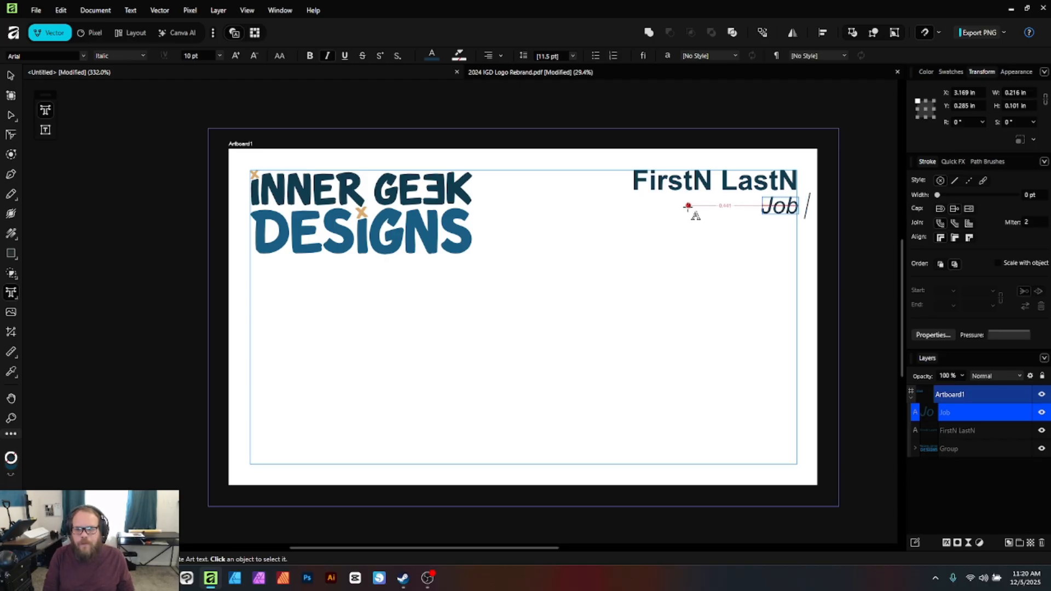
type("Title")
key("Escape")
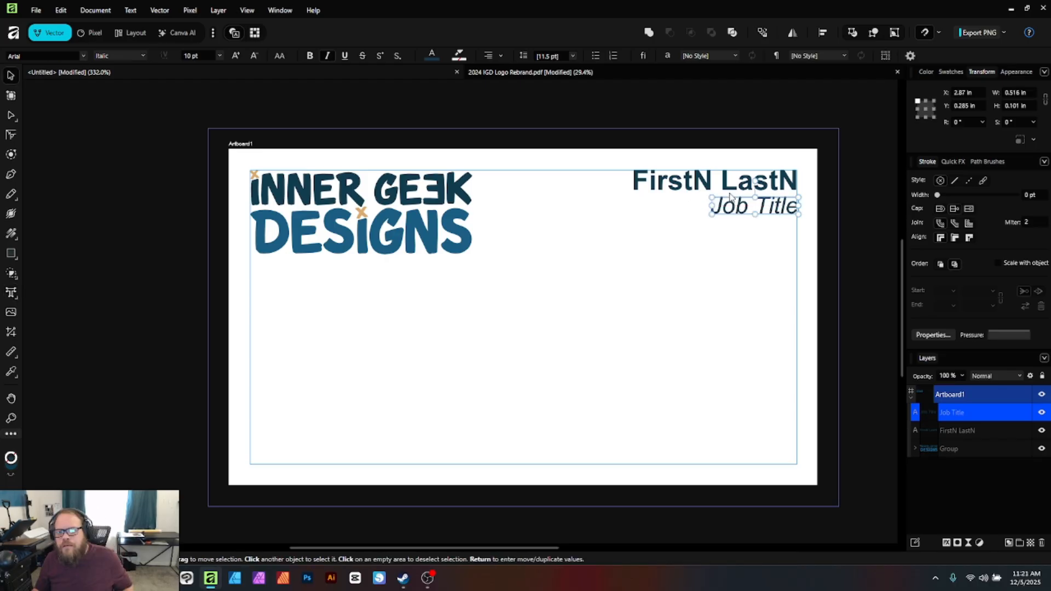
left_click(735, 188, "shift")
left_click(803, 234)
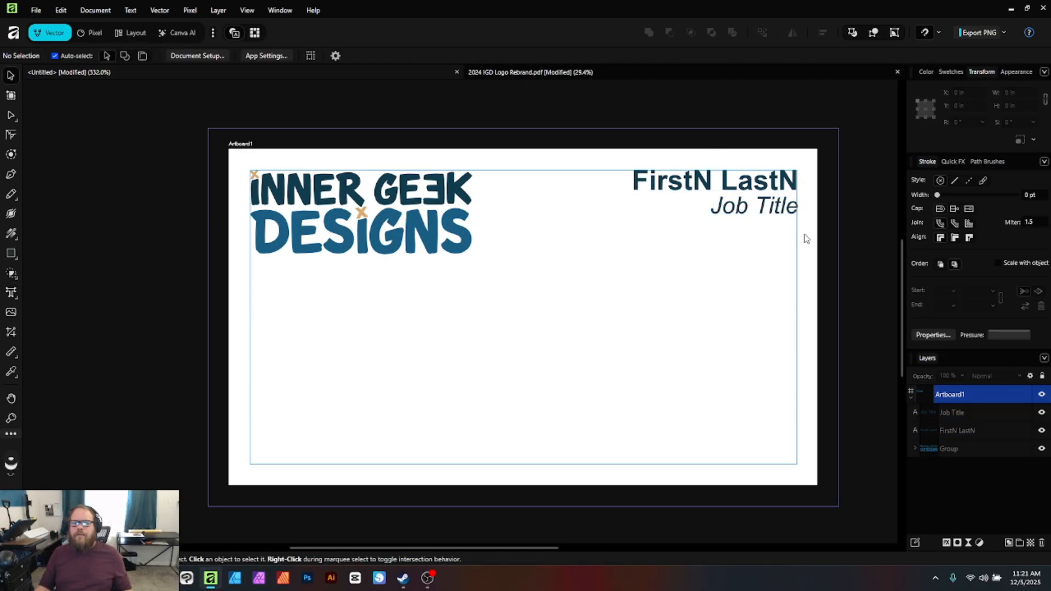
left_click(763, 208)
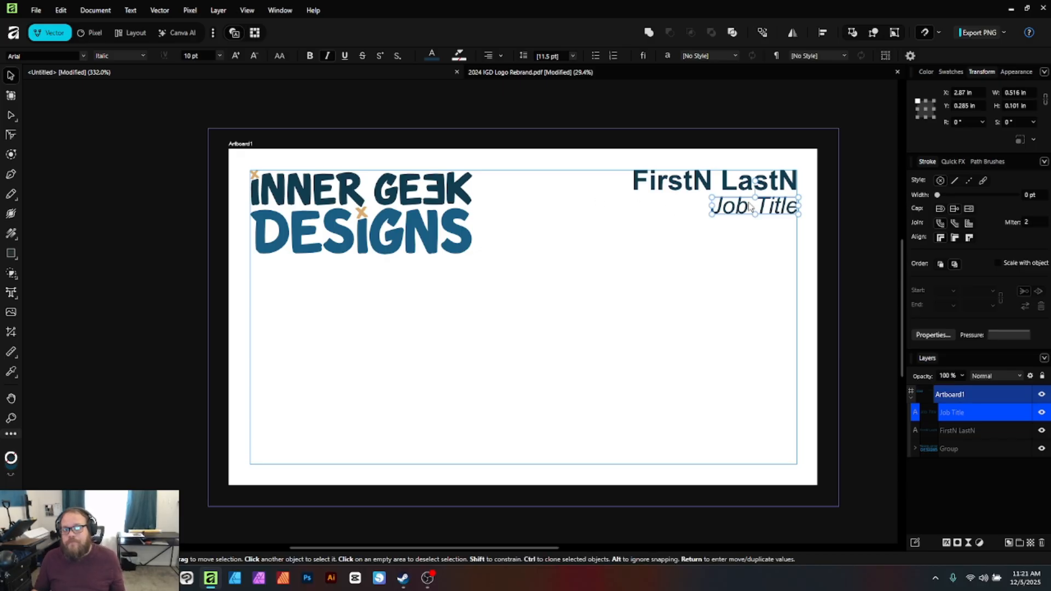
Duplicate the job title below itself, set it to Regular, and retype it as the P: phone line
left_click_drag(742, 211, 740, 271)
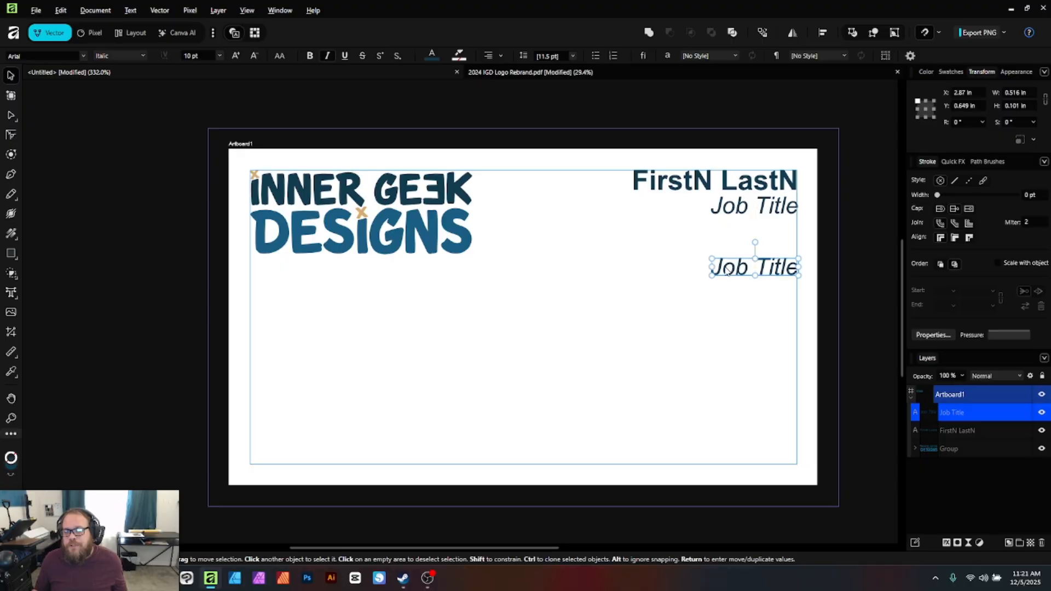
triple_click(737, 268)
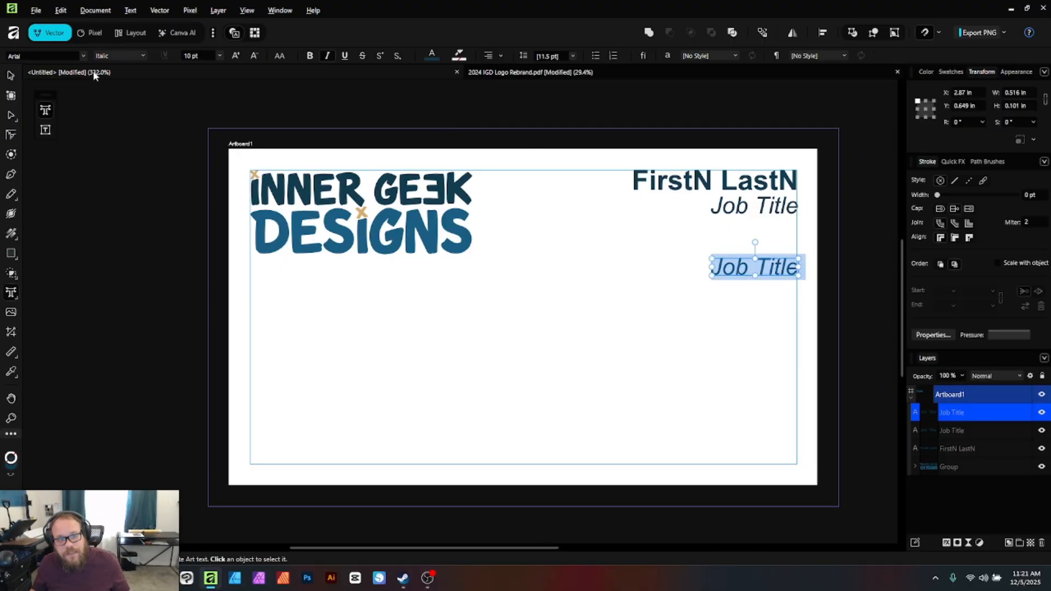
left_click(145, 54)
left_click(122, 65)
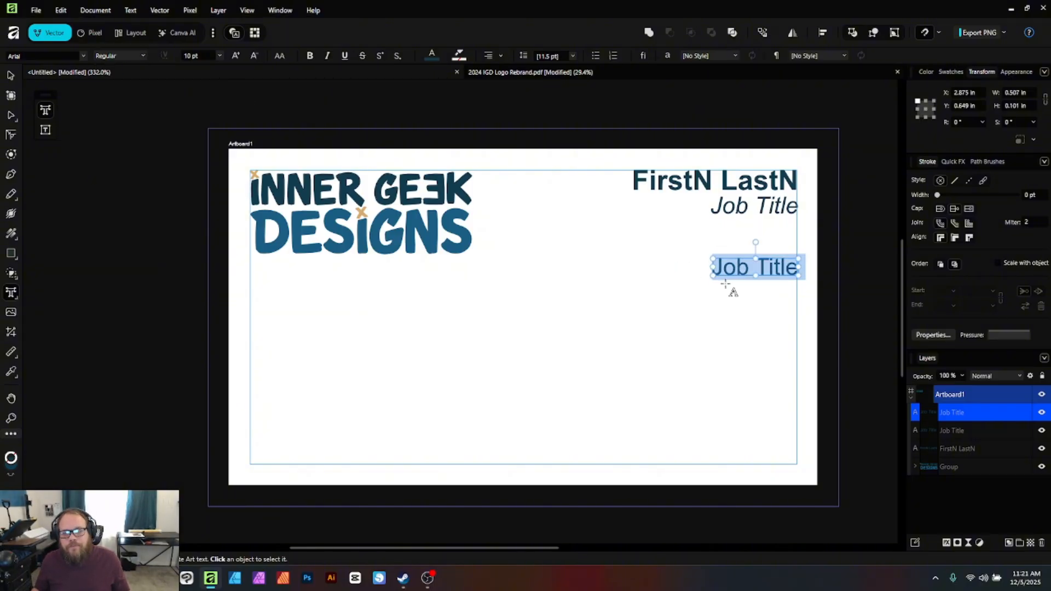
triple_click(744, 268)
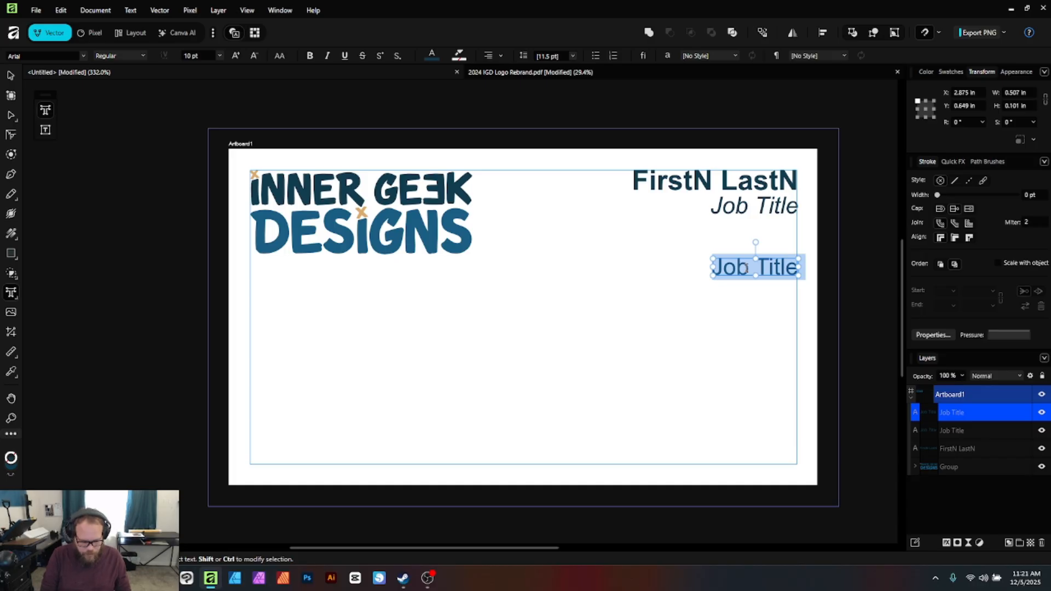
type("P:")
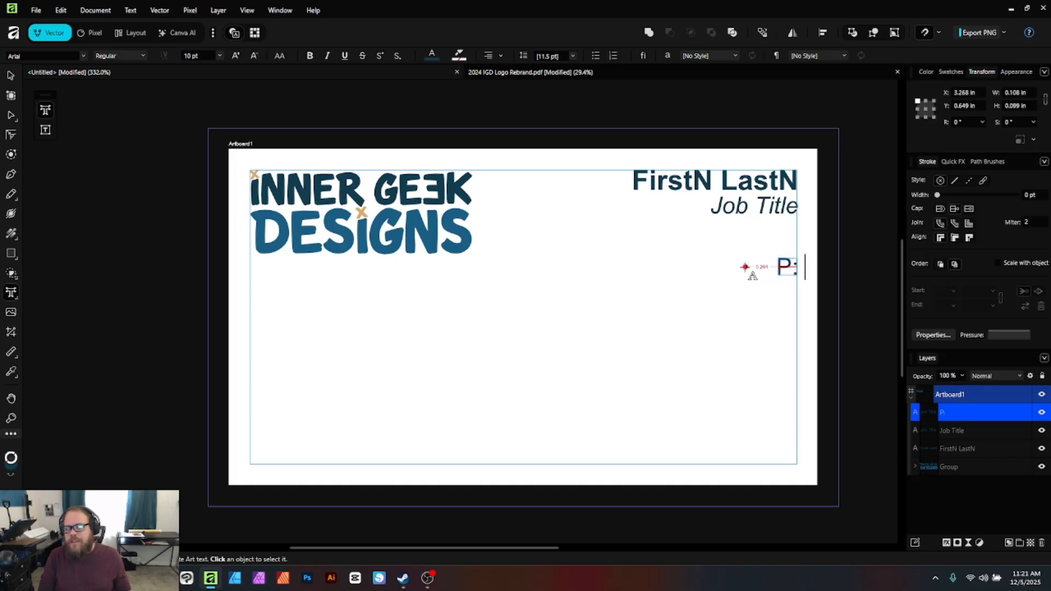
key("Escape")
type("70")
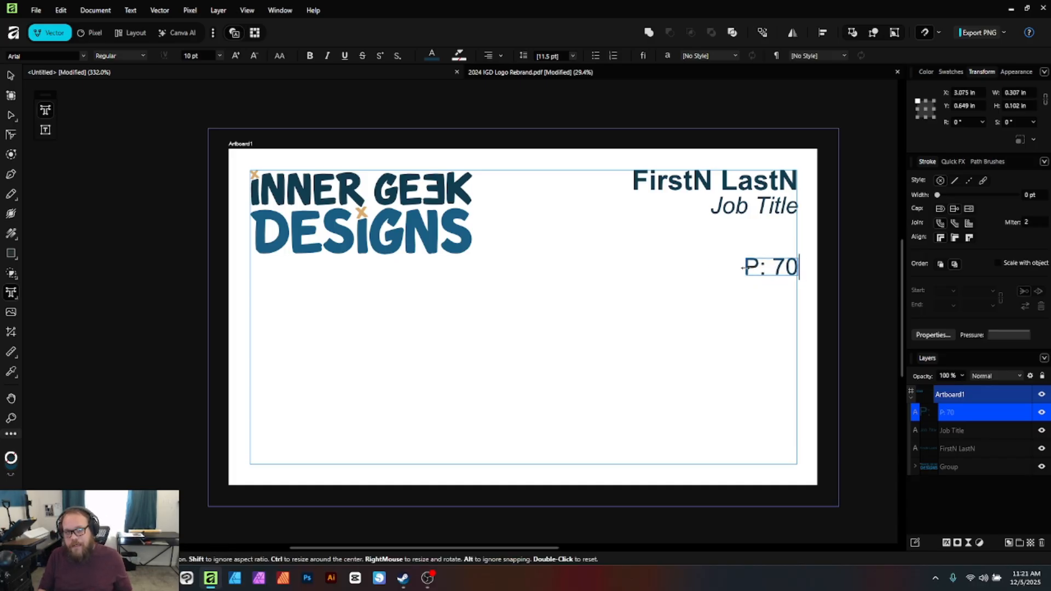
type("4-5")
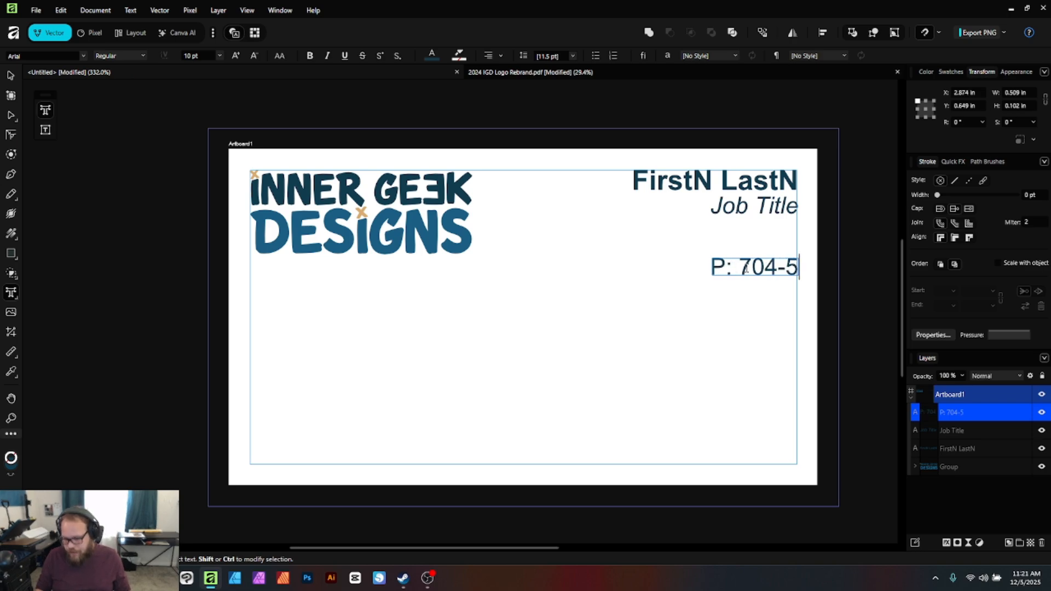
type("55-5555")
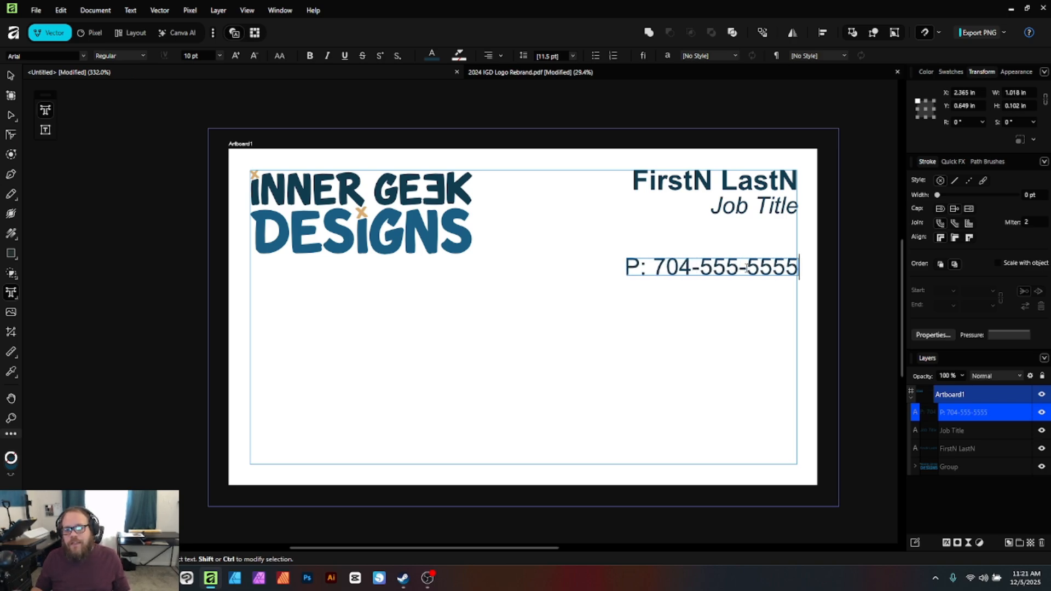
key("Escape")
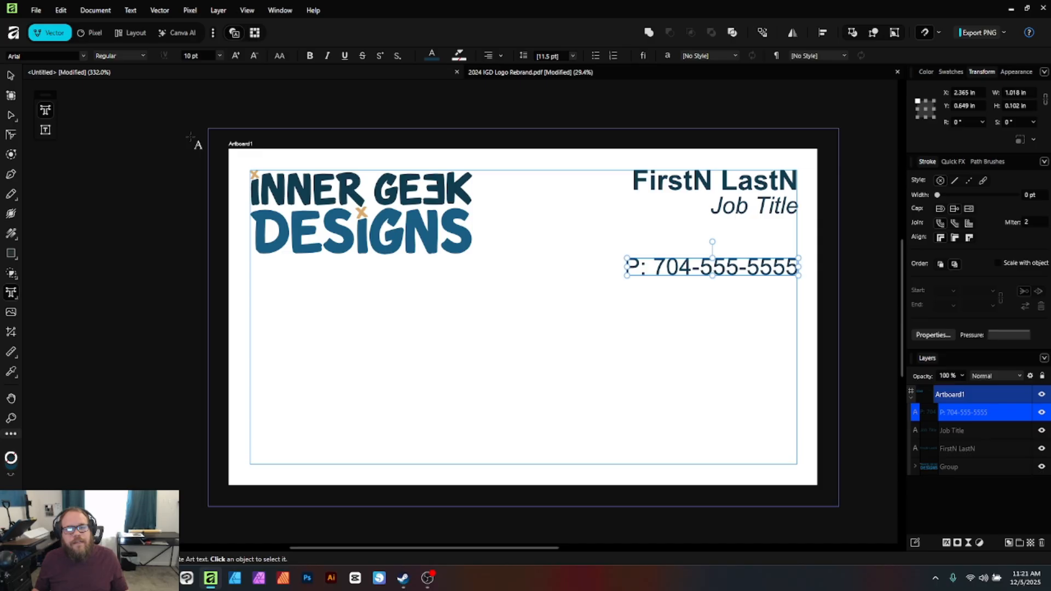
Add a second number line beneath the phone line, relabelled C: for the cell
left_click(9, 77)
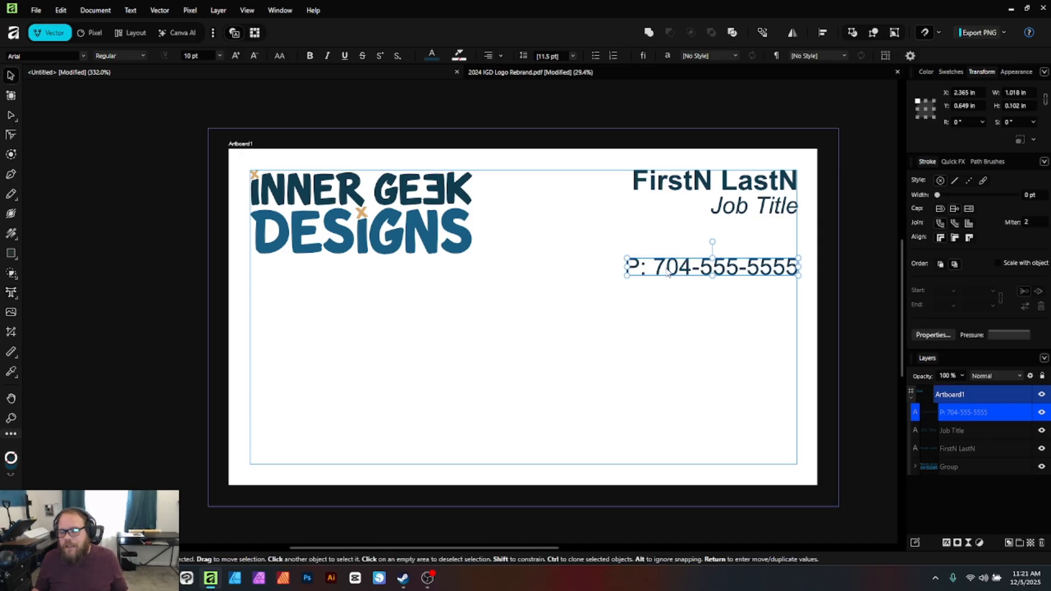
triple_click(668, 269)
key("ctrl+c")
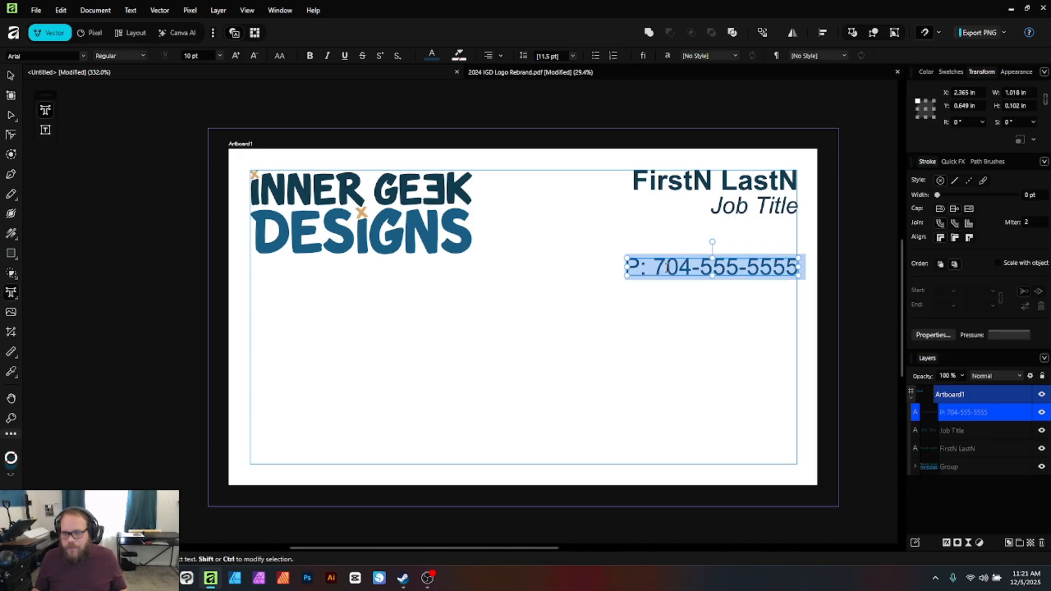
left_click(739, 266)
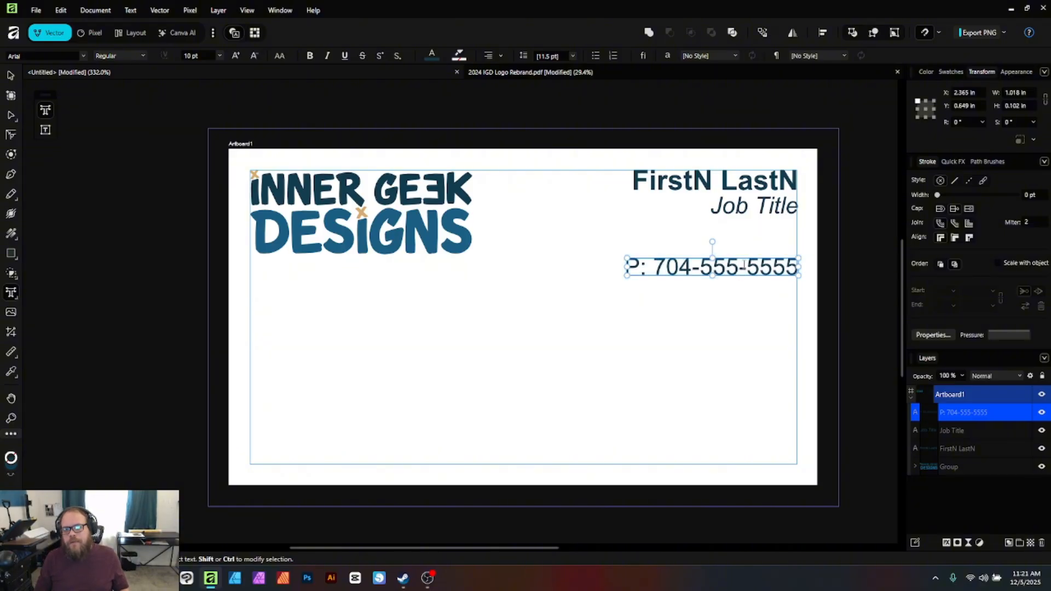
key("Right")
key("Right")
key("Right")
key("Escape")
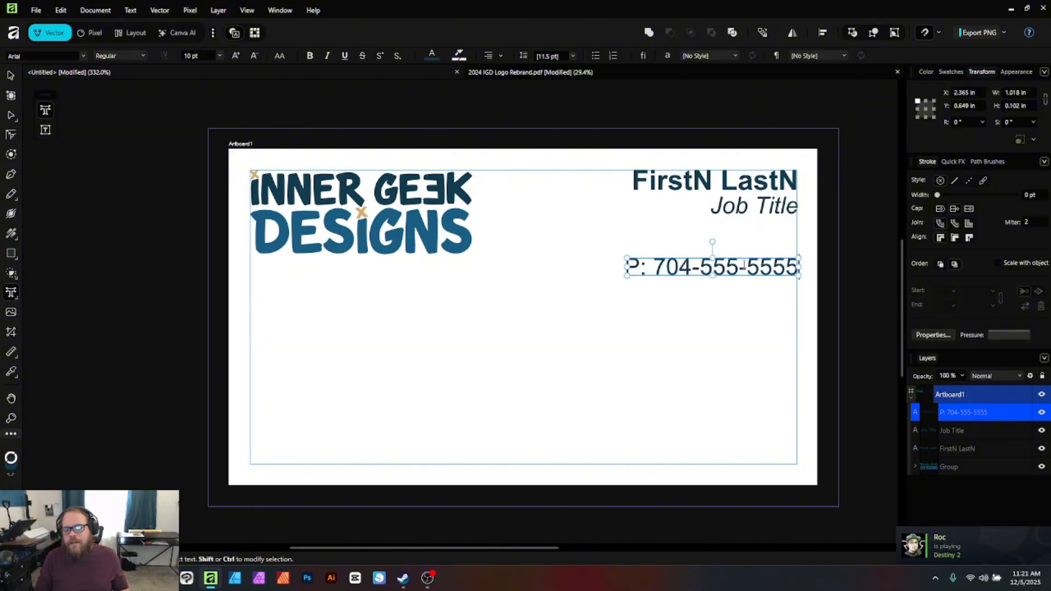
left_click(798, 267)
key("Return")
key("ctrl+v")
key("Escape")
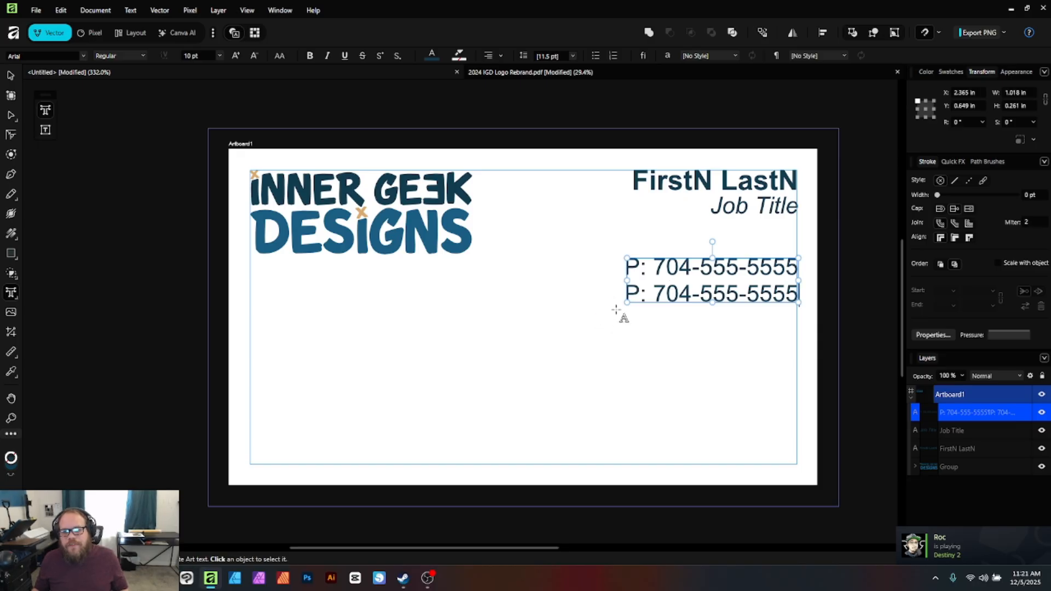
left_click_drag(641, 291, 616, 286)
type("C")
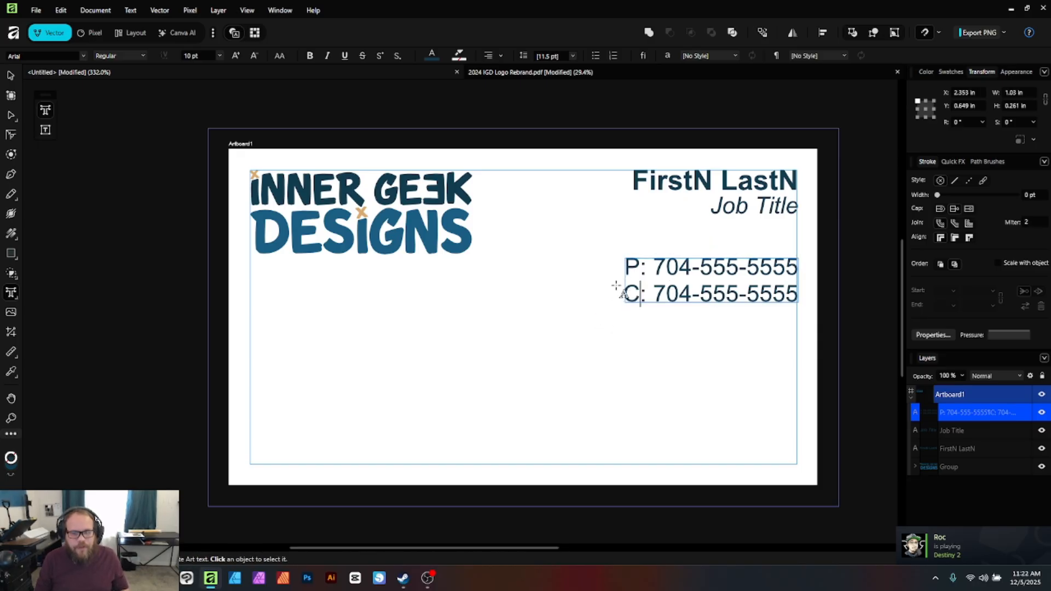
left_click(11, 75)
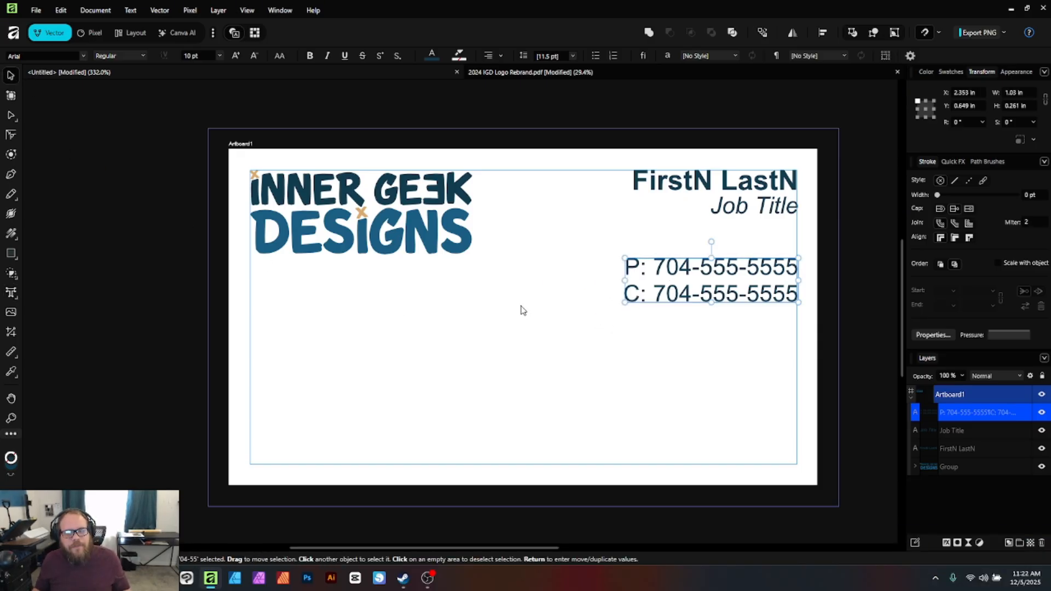
Add the company e-mail address and the innergeekdesigns.com website on new lines, then deselect
key("t")
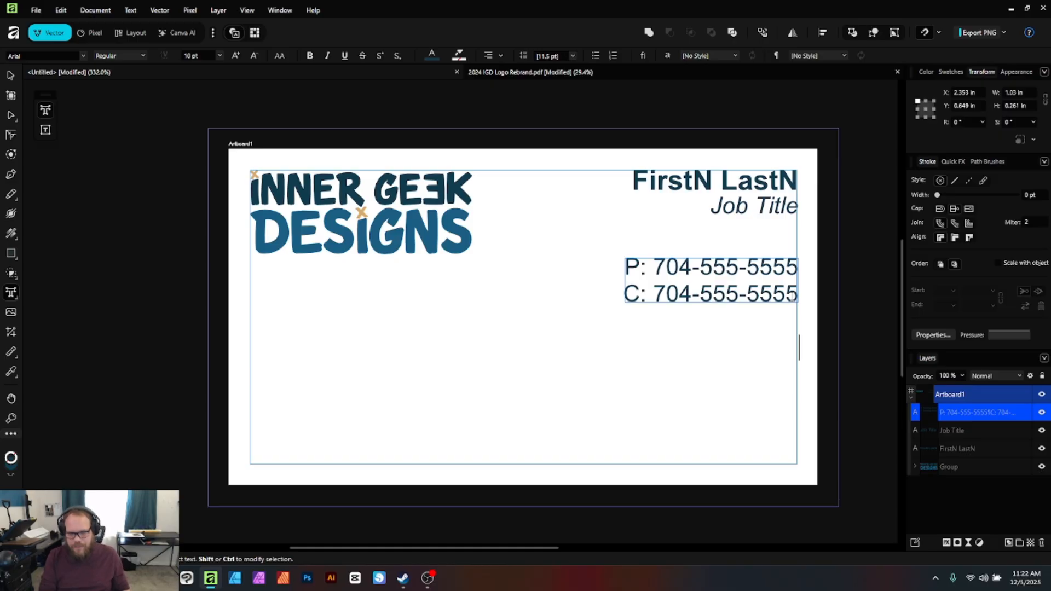
key("Return")
key("Return")
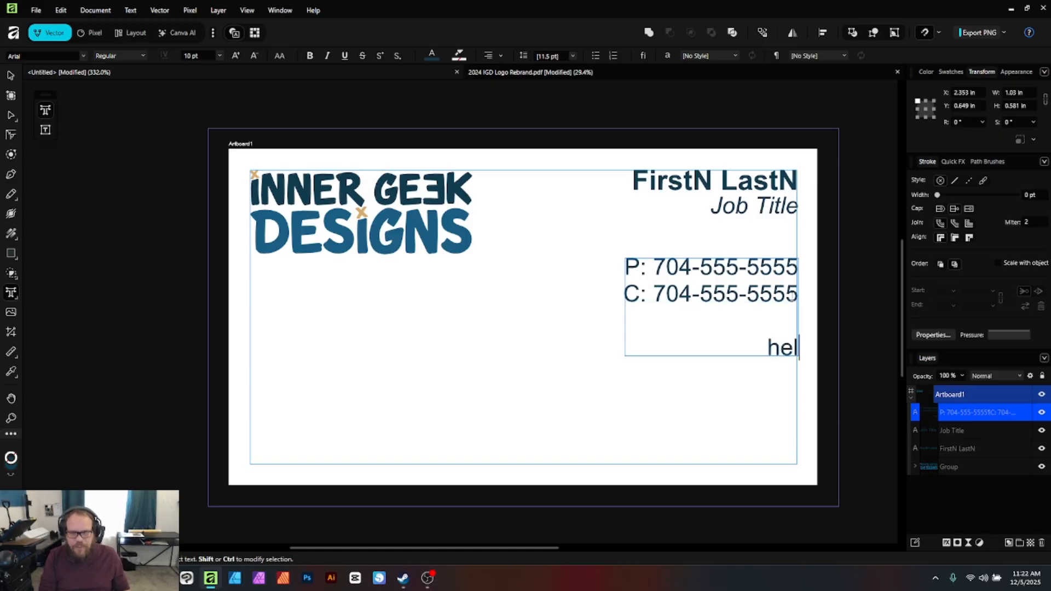
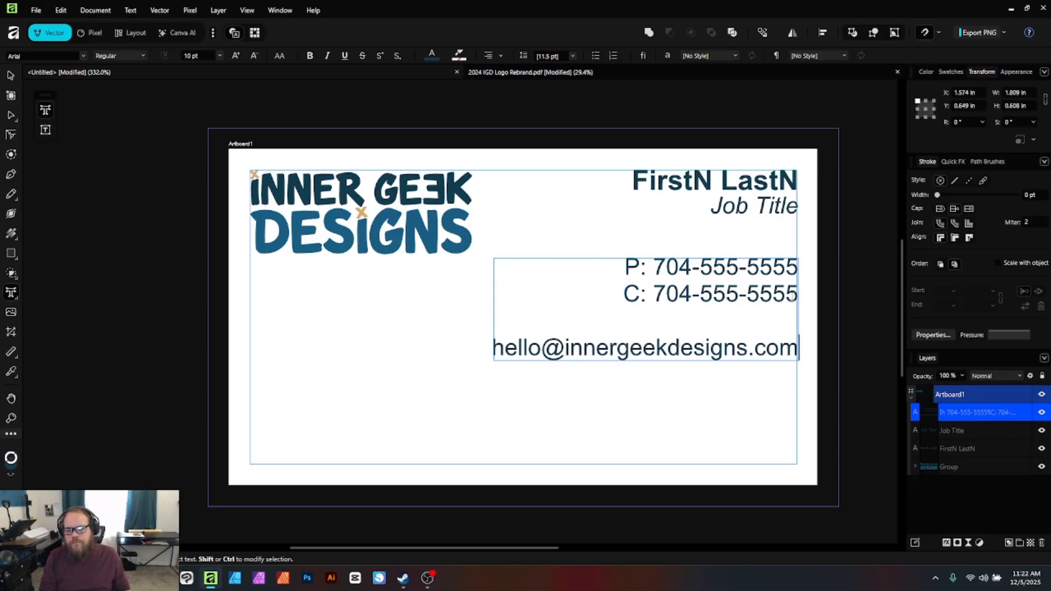
key("Return")
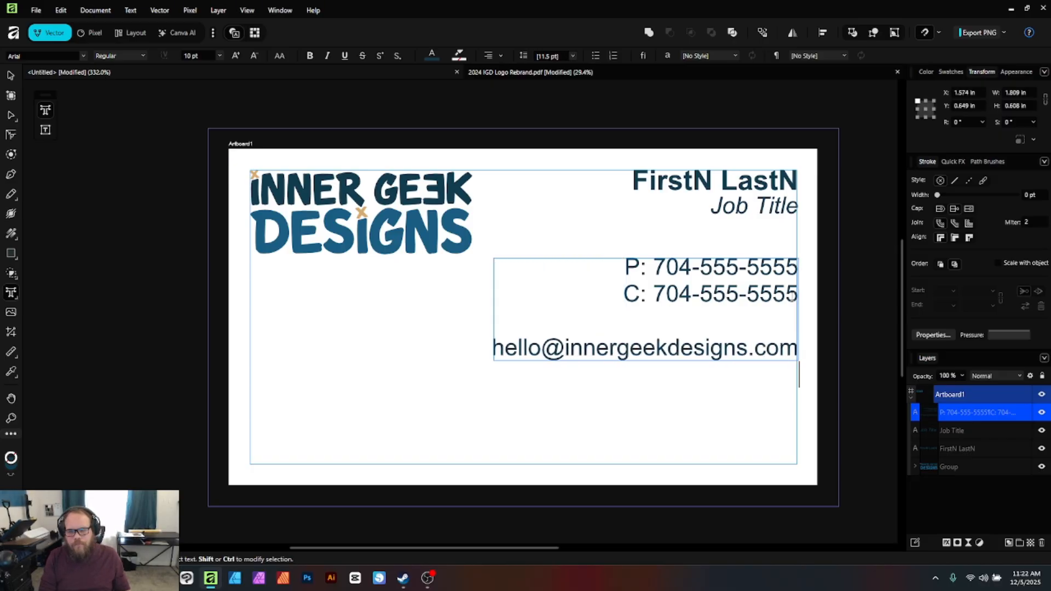
type("innerge")
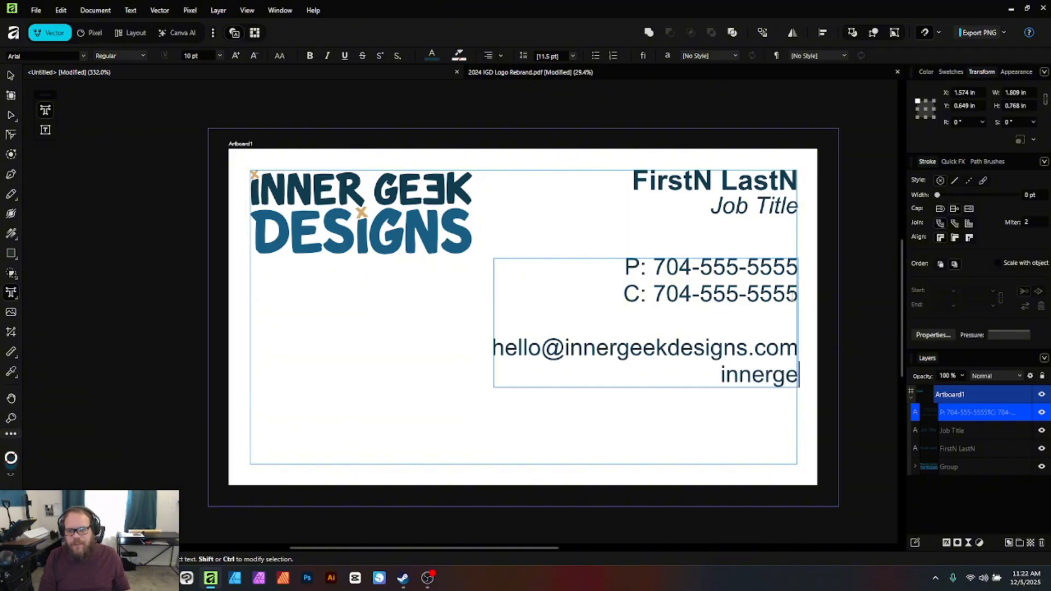
type("ekdesigns.co")
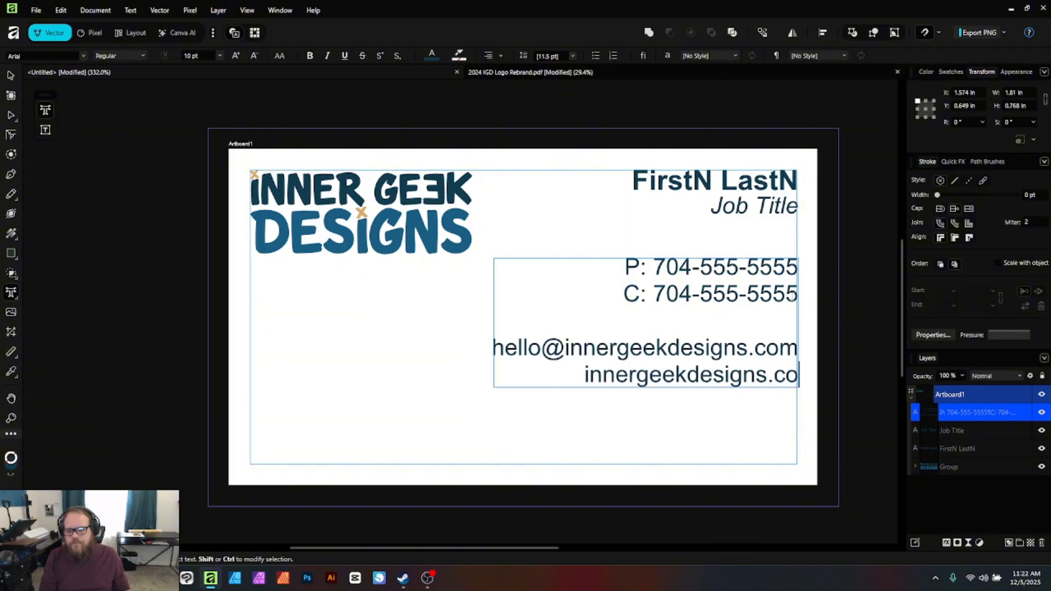
type("m")
key("Escape")
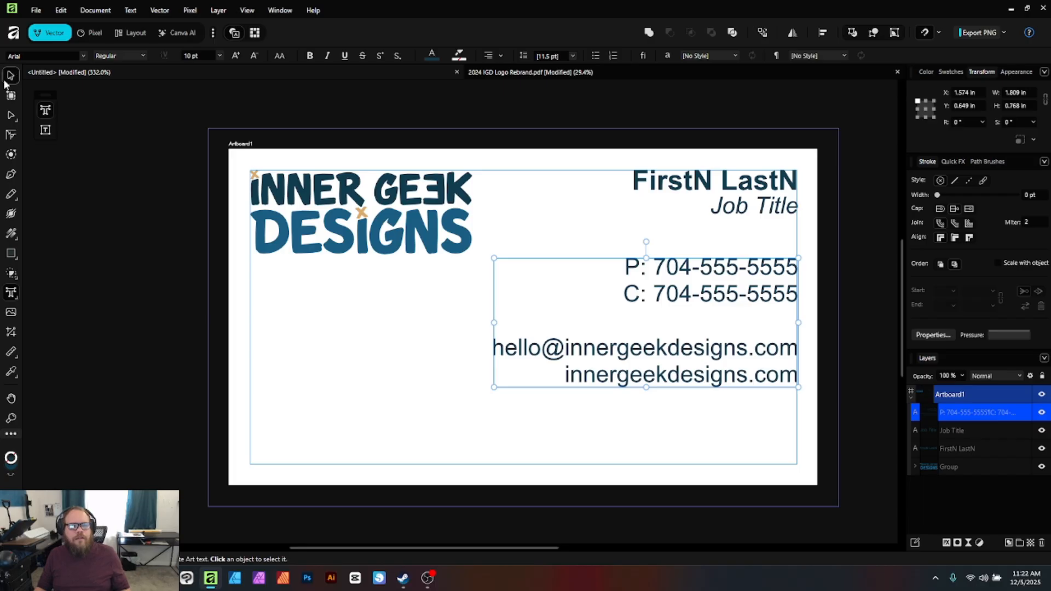
left_click(6, 78)
left_click(583, 426)
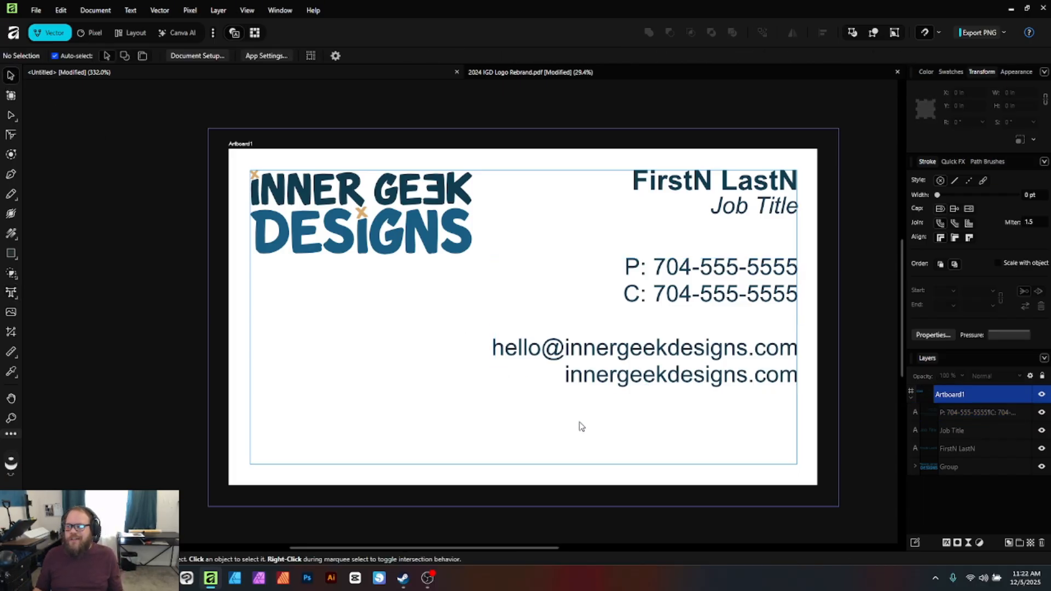
Make the P: and C: labels in the contact block Bold
left_click(647, 277)
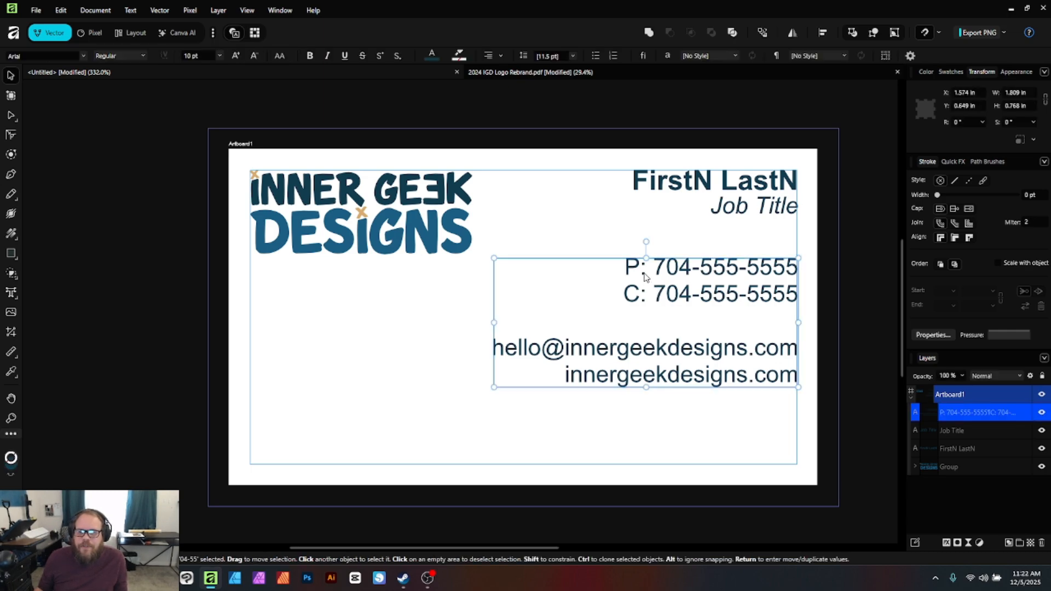
double_click(645, 277)
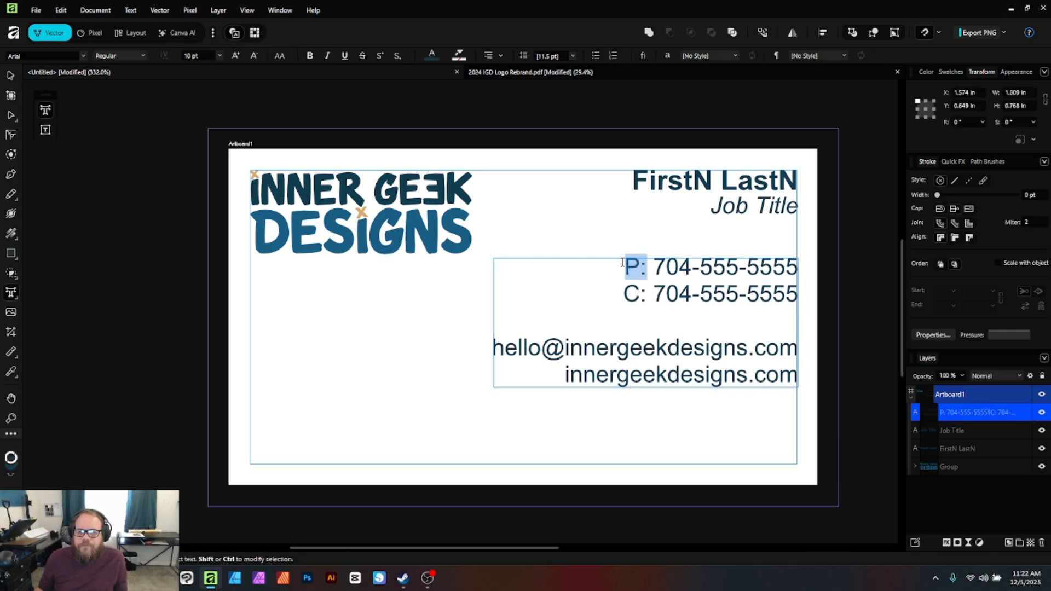
left_click(141, 54)
left_click(117, 90)
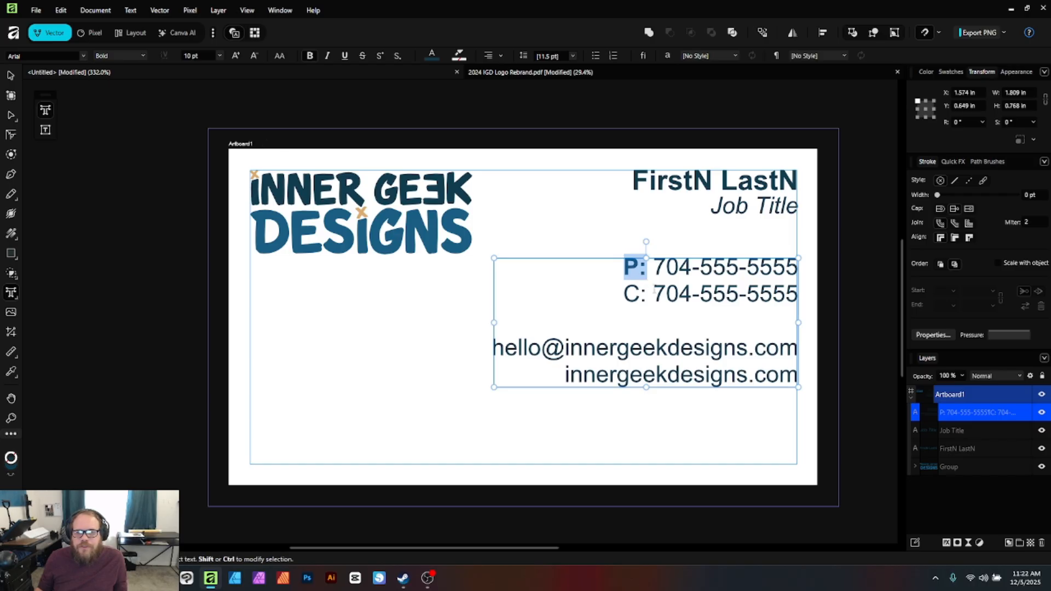
left_click_drag(647, 294, 623, 295)
left_click(141, 55)
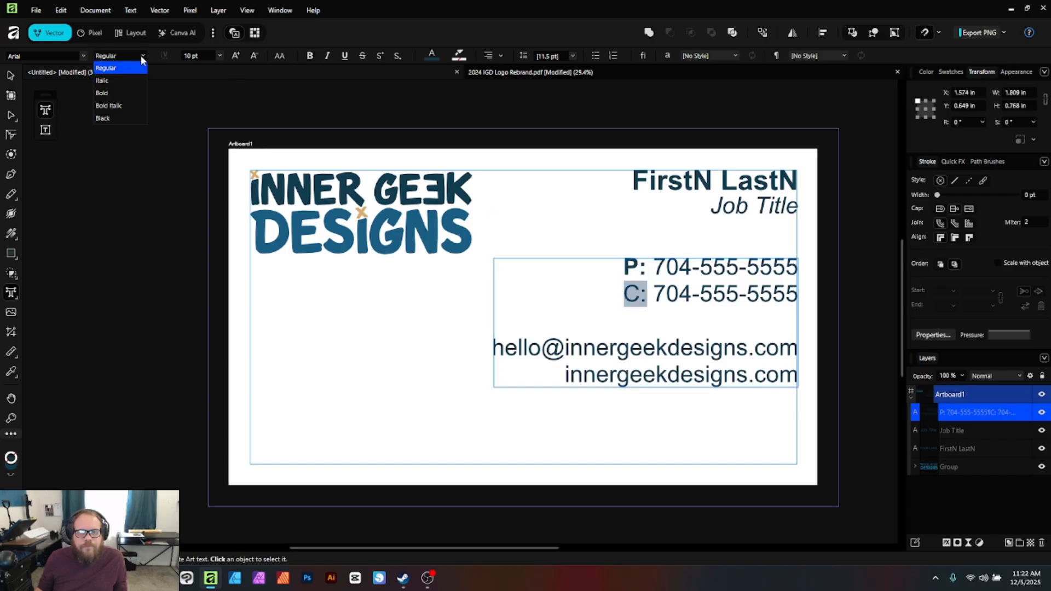
left_click(117, 92)
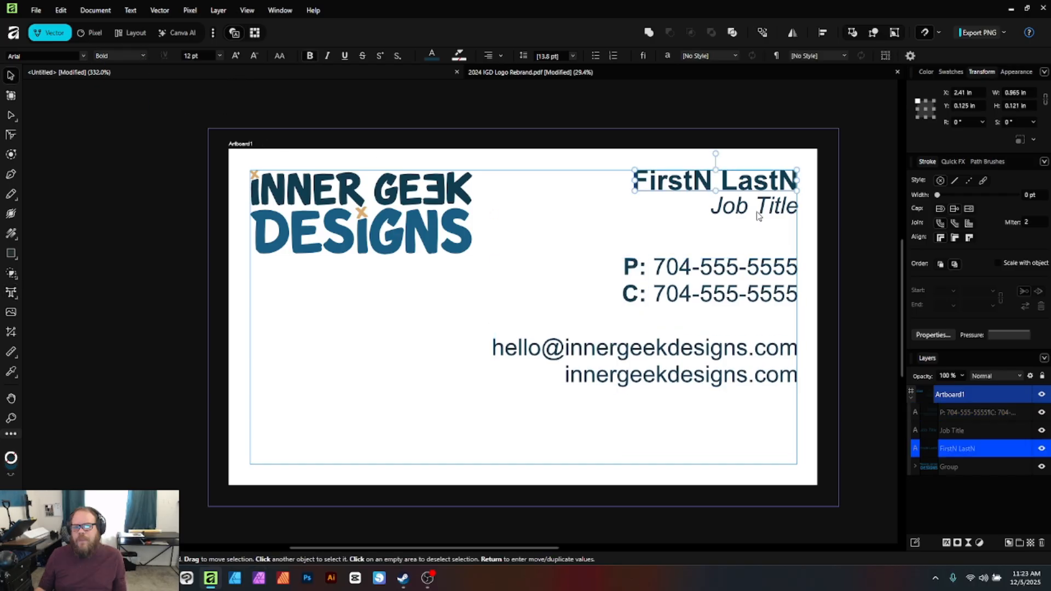
Enlarge the name and job title together by dragging a corner handle
left_click(758, 209, "shift")
left_click_drag(633, 214, 549, 233)
left_click(725, 343)
Move the contact block down to the bottom margin, then shrink and lower the name and job title
left_click_drag(764, 288, 757, 366)
left_click(729, 219)
left_click(672, 189, "shift")
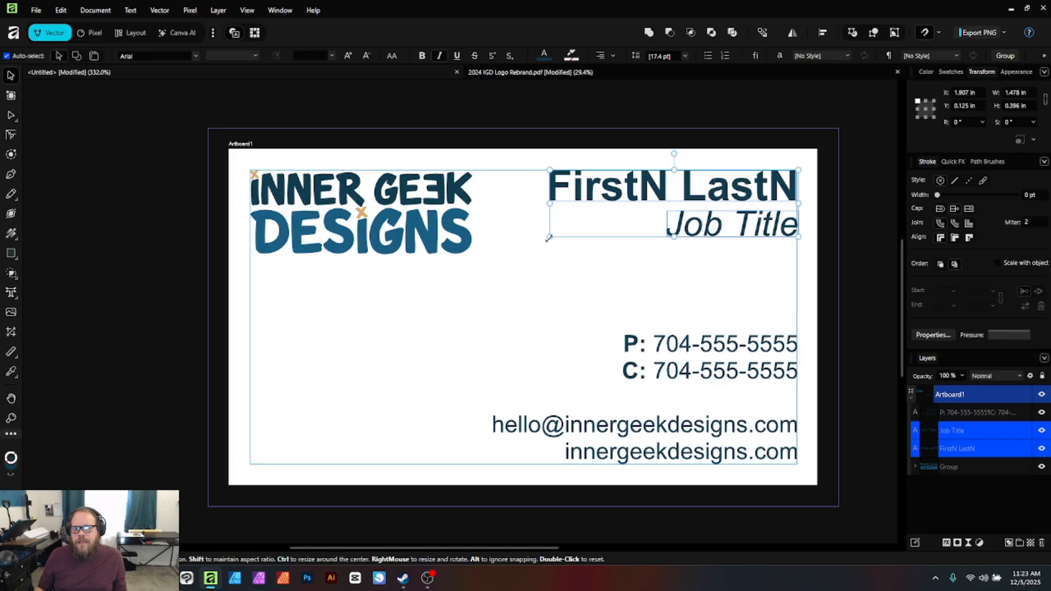
left_click_drag(550, 237, 585, 230)
left_click_drag(742, 229, 742, 244)
left_click(732, 282)
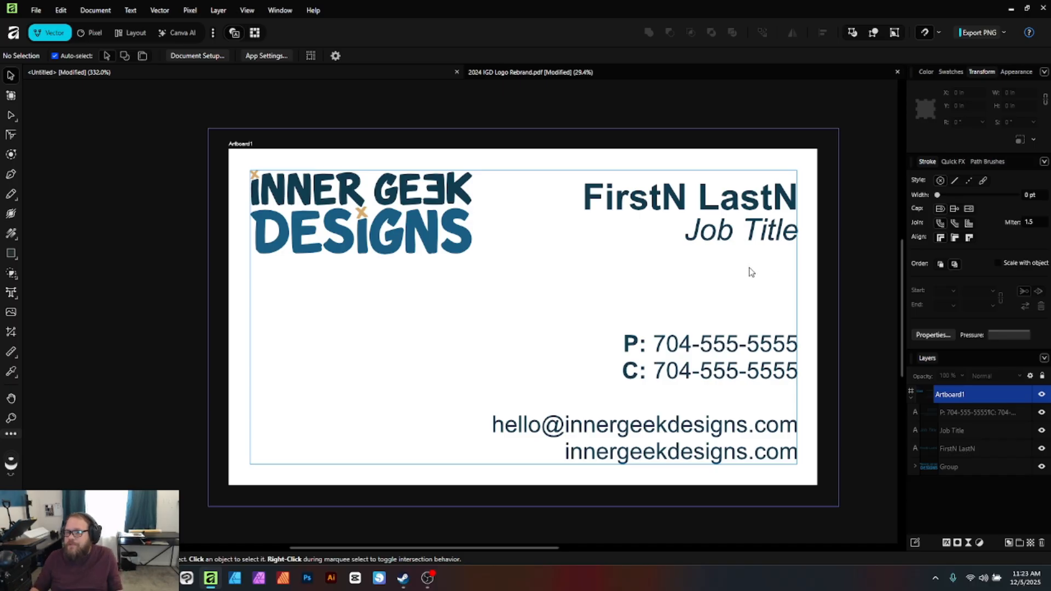
Shrink the name and job title a little more and nudge them slightly right
left_click(719, 235)
left_click(690, 198, "shift")
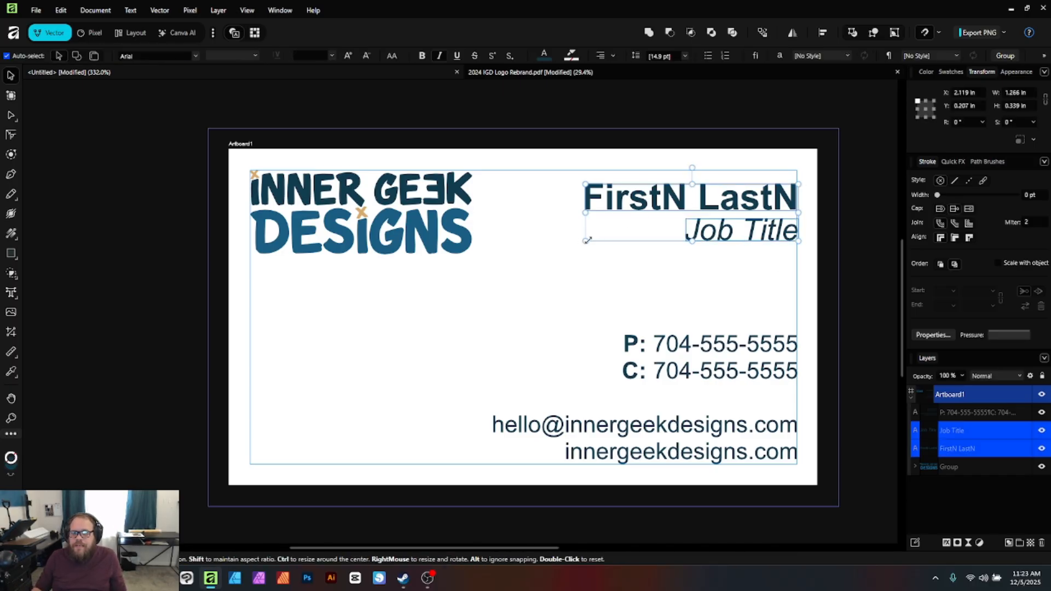
left_click_drag(585, 241, 603, 238)
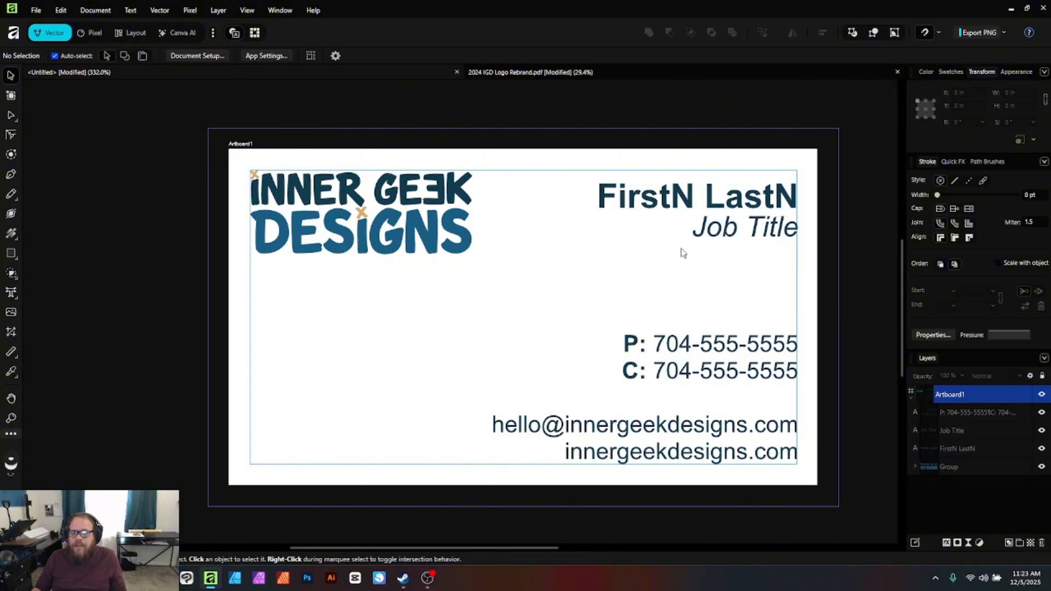
left_click_drag(768, 198, 766, 197)
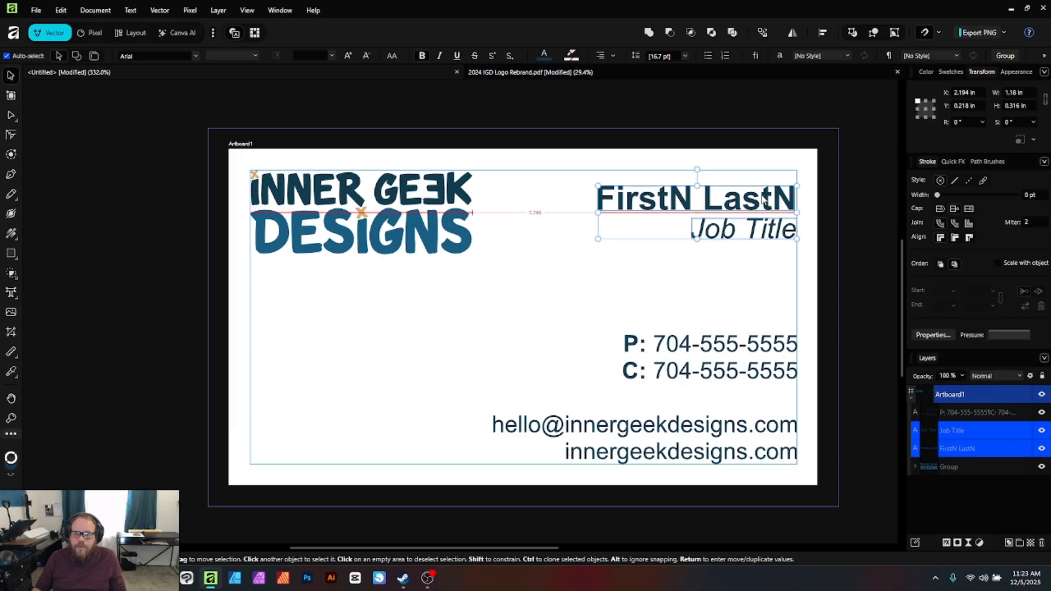
Left-align the contact details and move the block left to sit under the logo
left_click(605, 265)
left_click(698, 355)
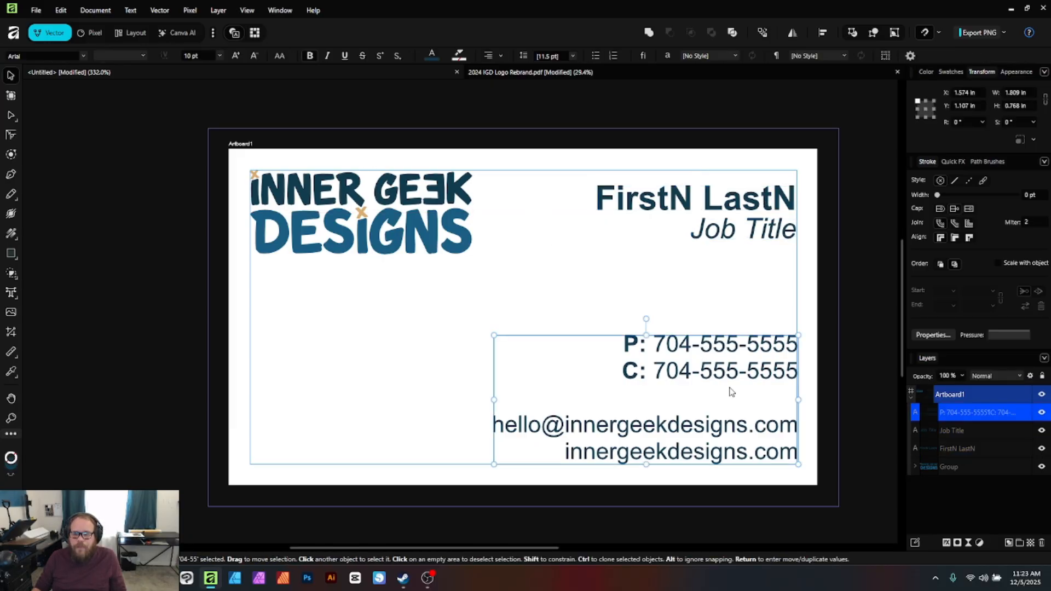
left_click_drag(730, 382, 735, 353)
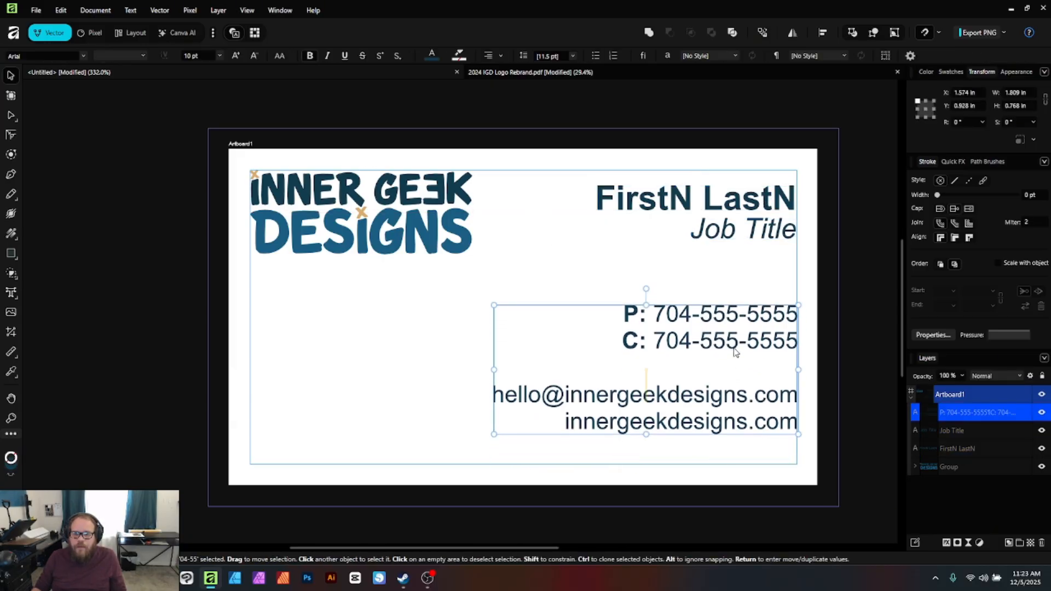
left_click(368, 368)
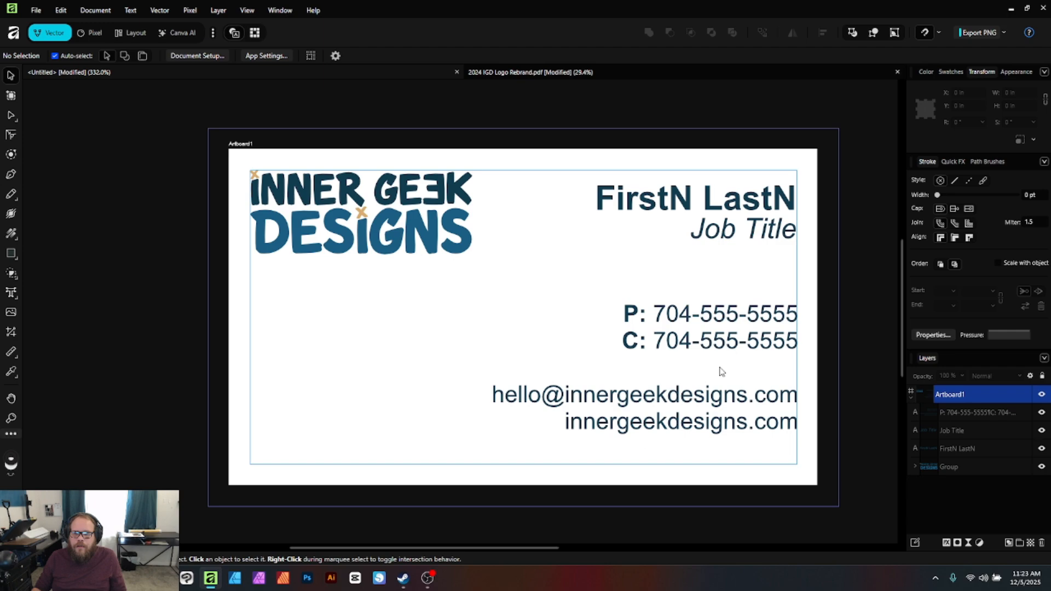
left_click(678, 432)
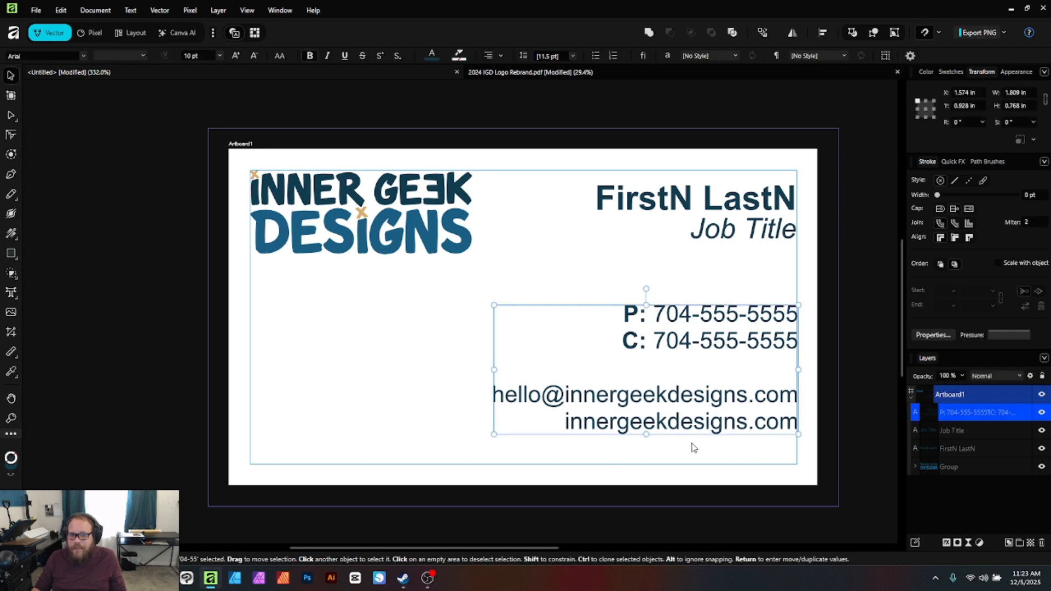
left_click(500, 55)
left_click(458, 87)
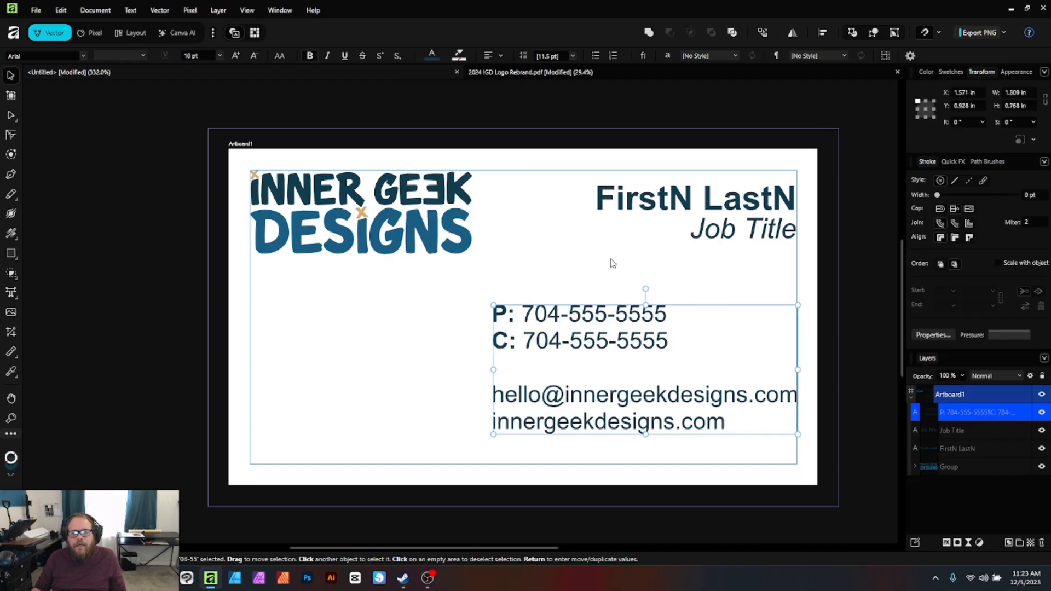
left_click_drag(604, 351, 361, 351)
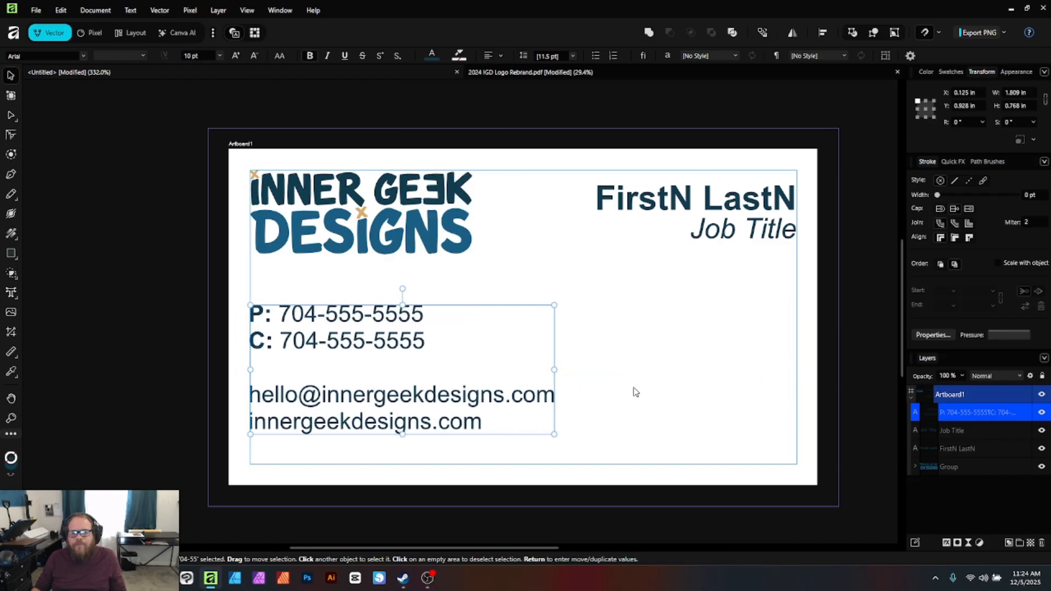
left_click(757, 347)
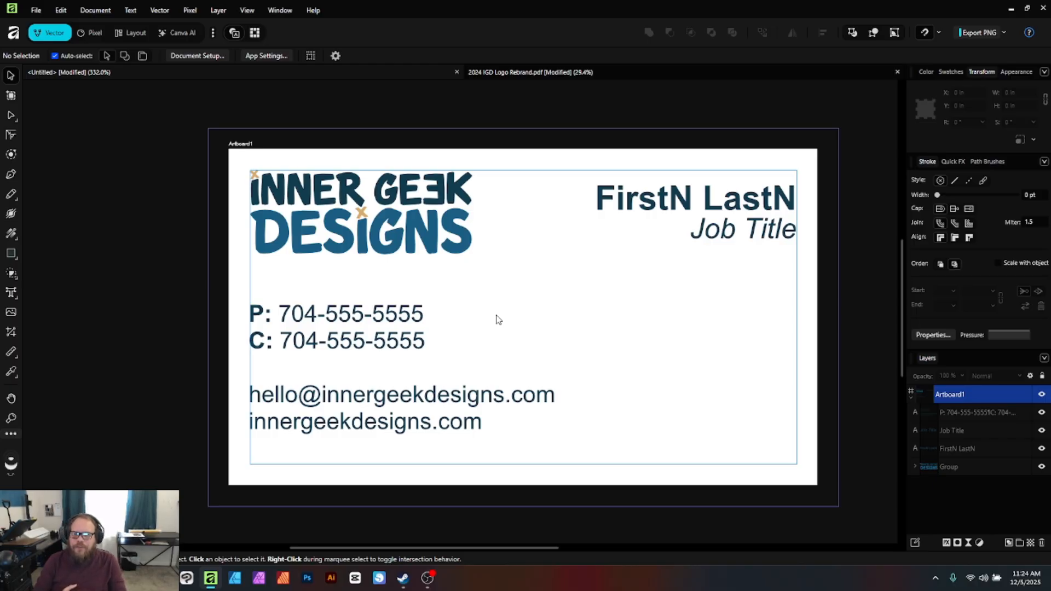
Copy a black skull mascot from the 2024 IGD Logo Rebrand.pdf document and paste it onto the card
left_click(529, 72)
scroll(558, 274, "up", 2)
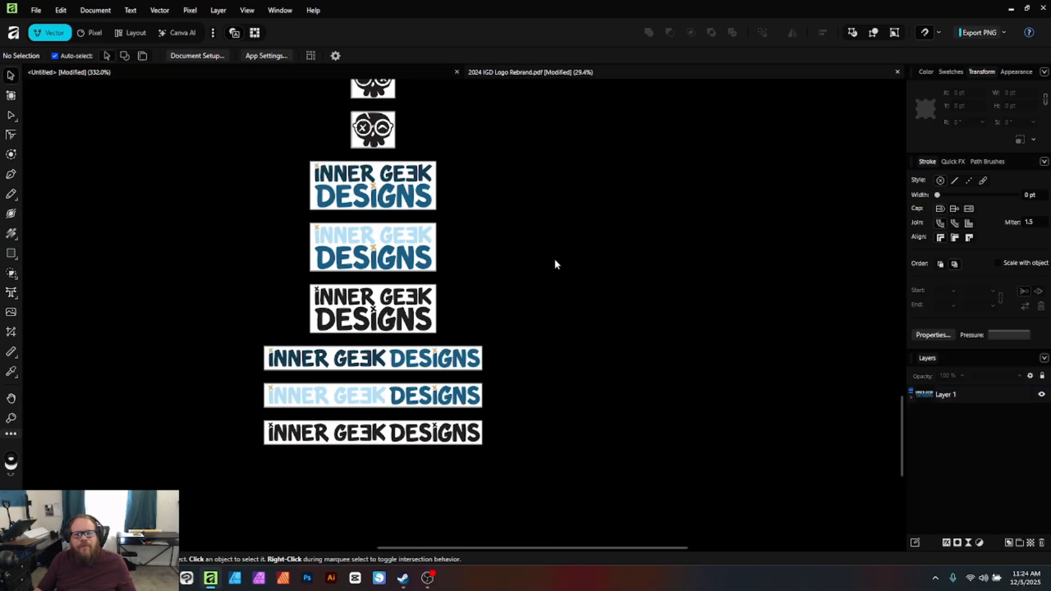
scroll(551, 263, "up", 1)
left_click_drag(901, 403, 879, 298)
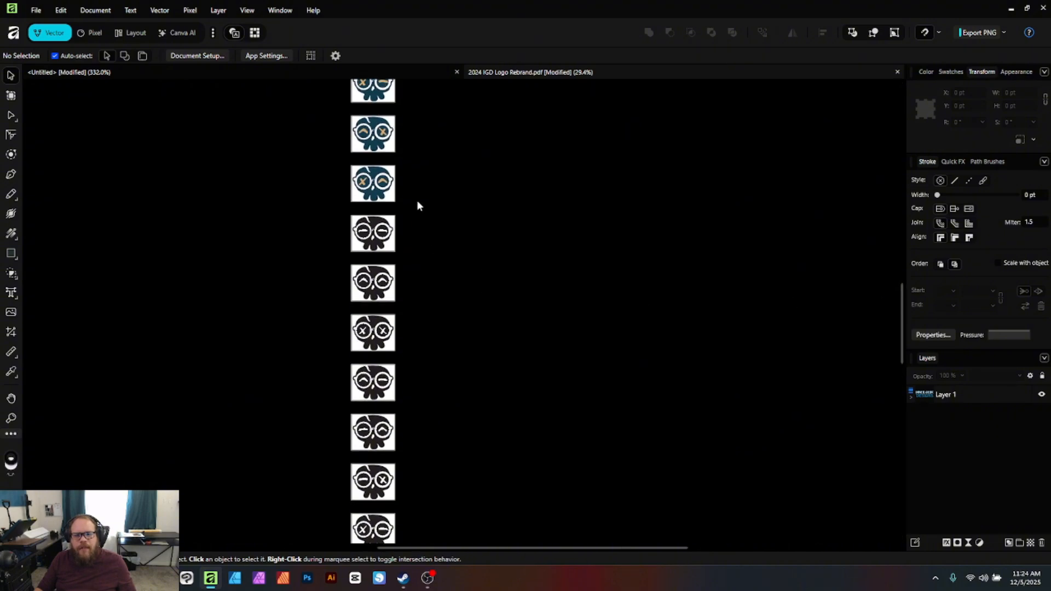
left_click_drag(408, 263, 314, 310)
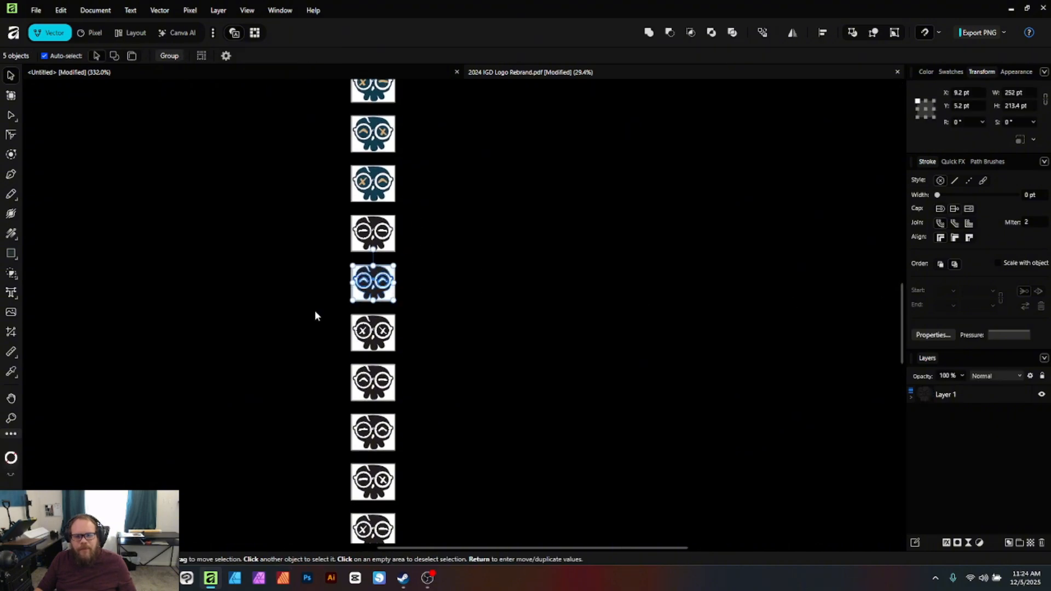
left_click(146, 64)
key("ctrl+v")
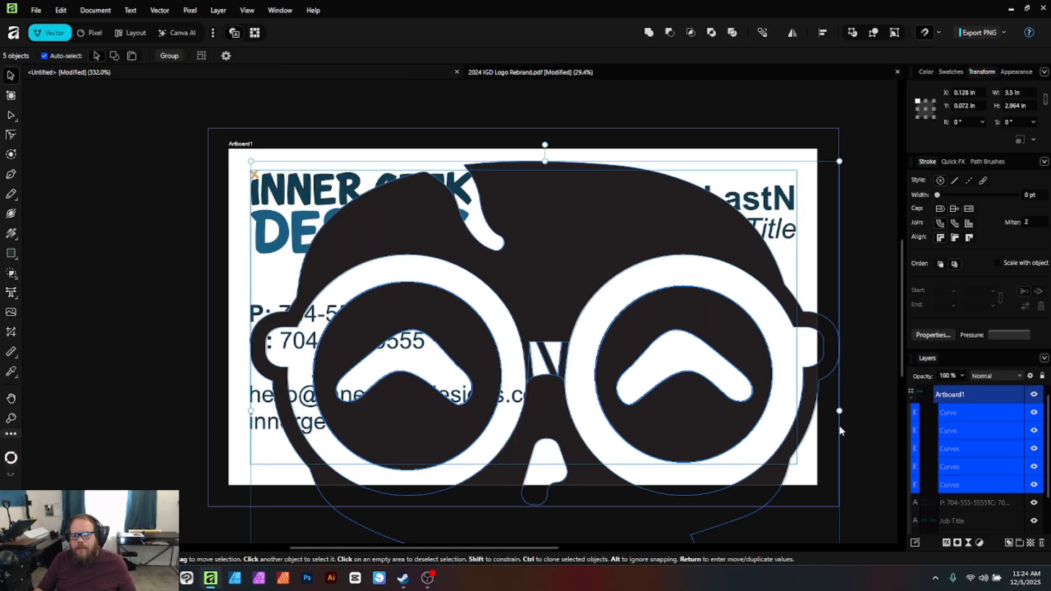
Shrink the skull to about 1.4 in wide, tilt it 30°, and place it bottom-right
left_click_drag(839, 161, 839, 221)
left_click_drag(740, 323, 705, 363)
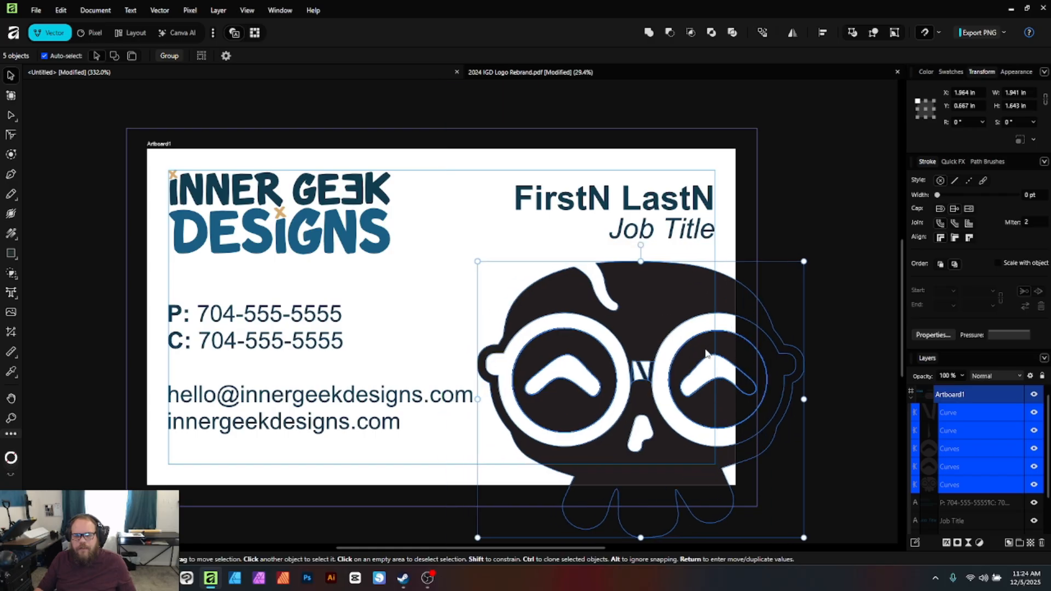
left_click_drag(645, 246, 564, 266)
left_click_drag(693, 389, 697, 395)
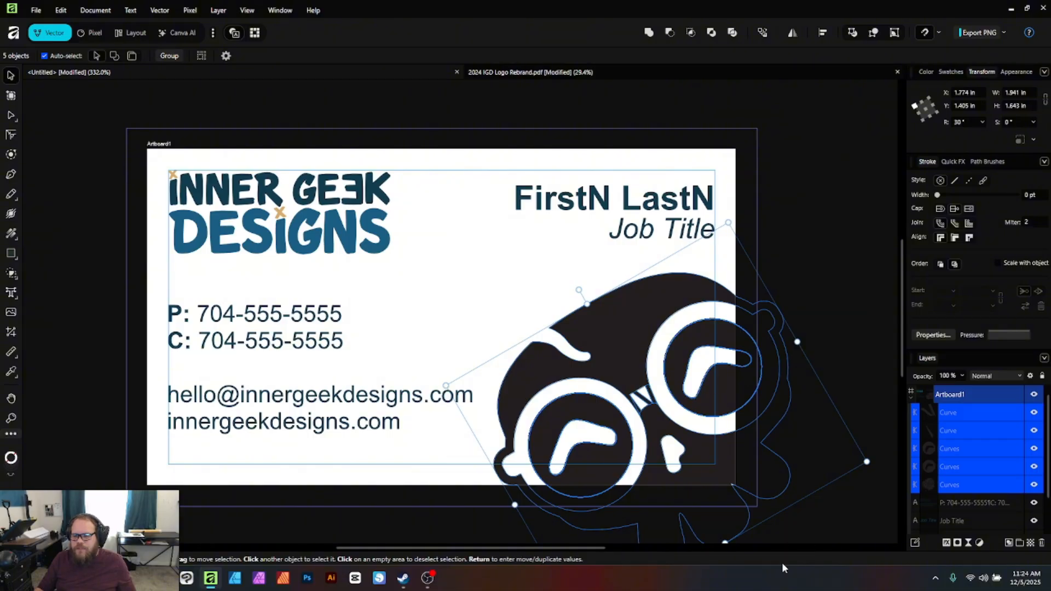
left_click_drag(730, 435, 729, 430)
left_click(787, 509)
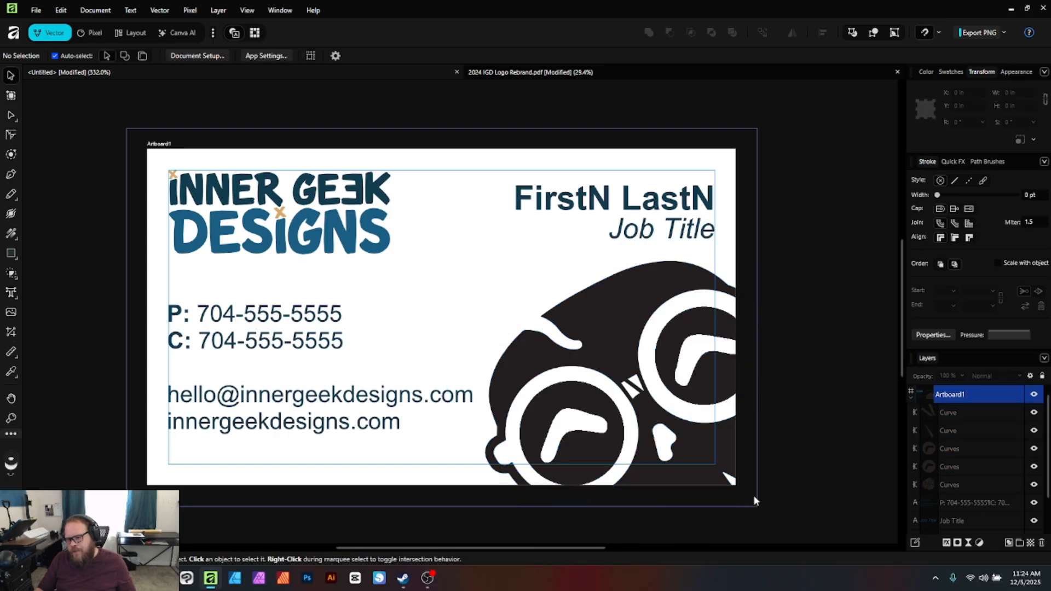
Enlarge the skull's face silhouette, shift it right and down, and select all five skull pieces
scroll(753, 494, "up", 1)
scroll(753, 492, "up", 3)
scroll(764, 477, "down", 2)
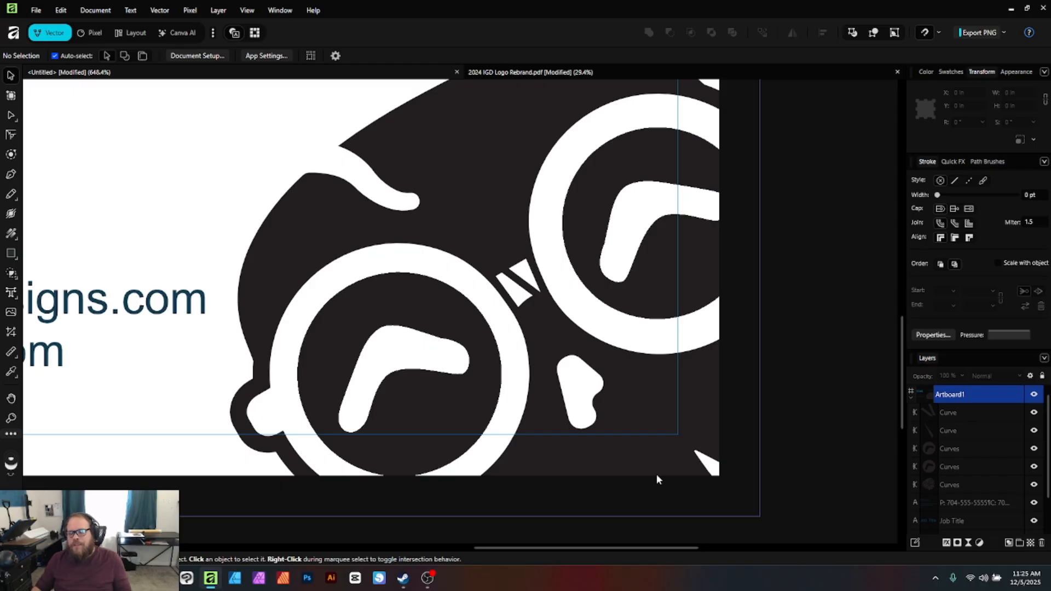
scroll(598, 431, "down", 4)
left_click(618, 413)
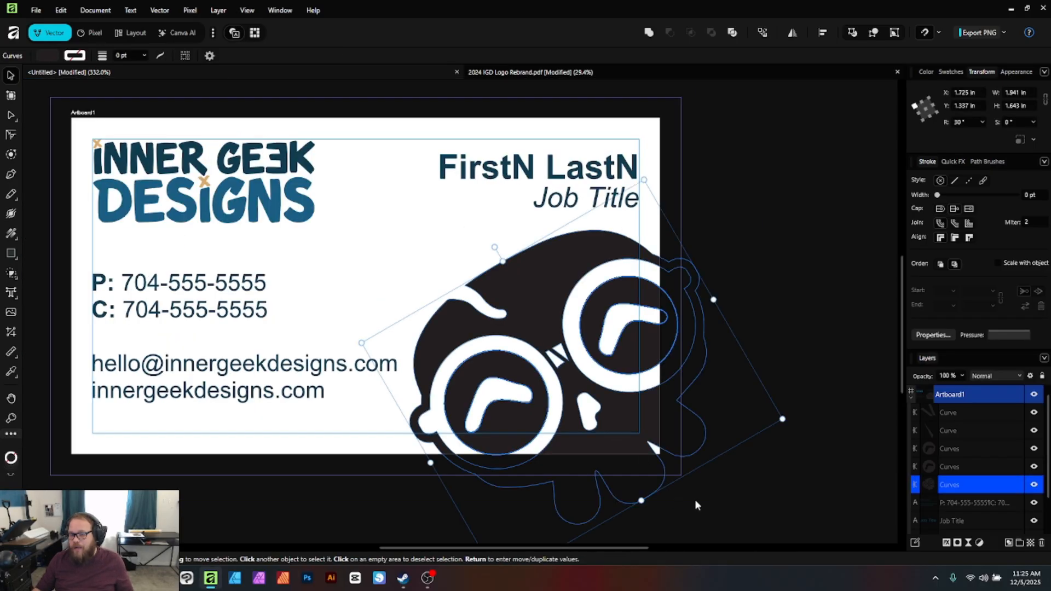
left_click_drag(783, 419, 825, 427)
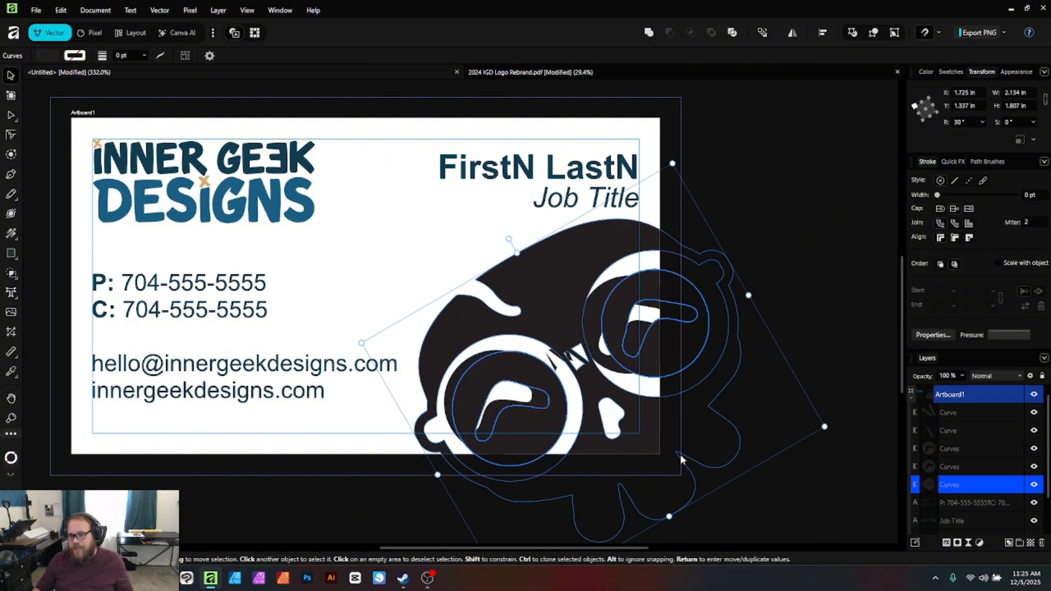
left_click_drag(643, 441, 674, 448)
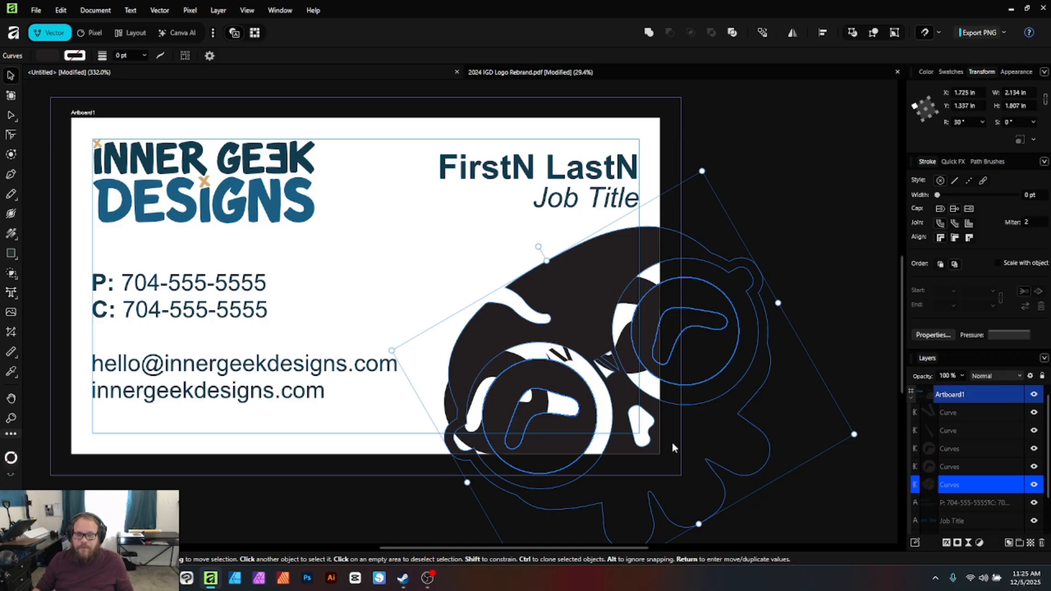
left_click(801, 256)
left_click_drag(824, 233, 402, 518)
Group the skull pieces, resize and shift the group left and down, and send it to the back
key("ctrl+g")
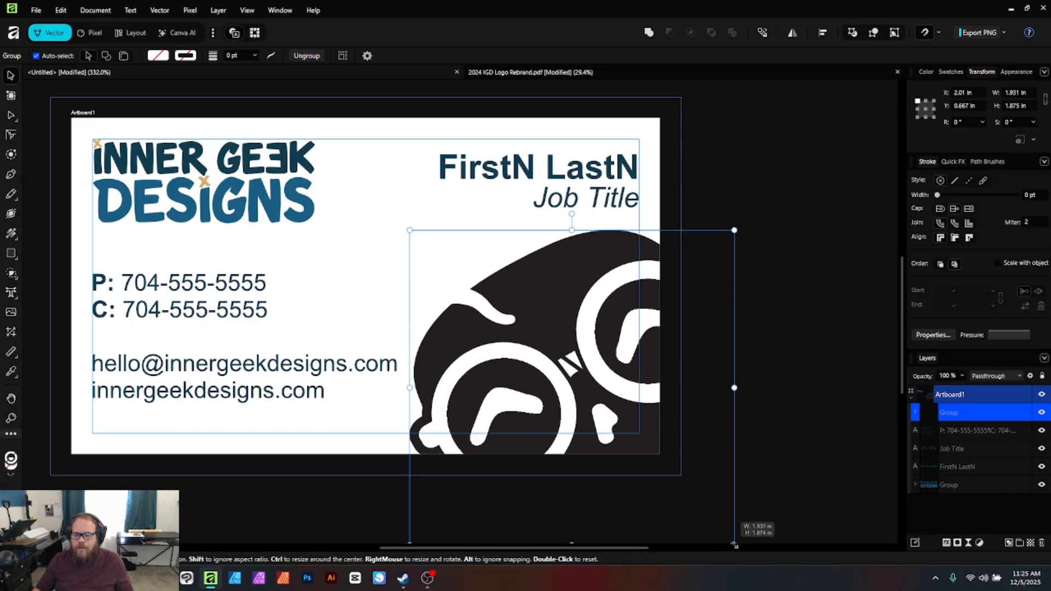
scroll(712, 438, "down", 1)
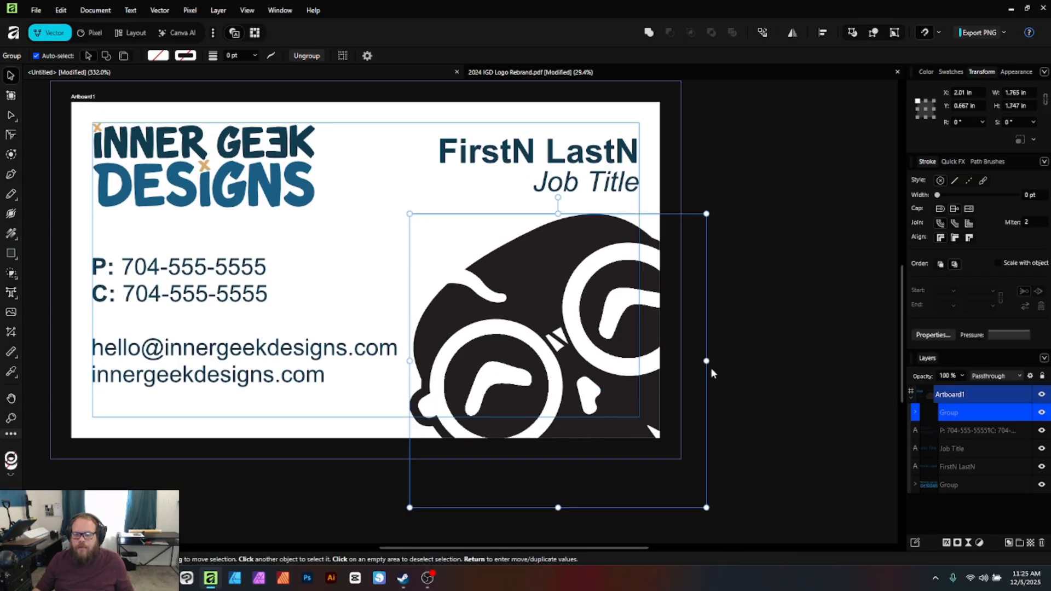
left_click_drag(706, 361, 764, 186)
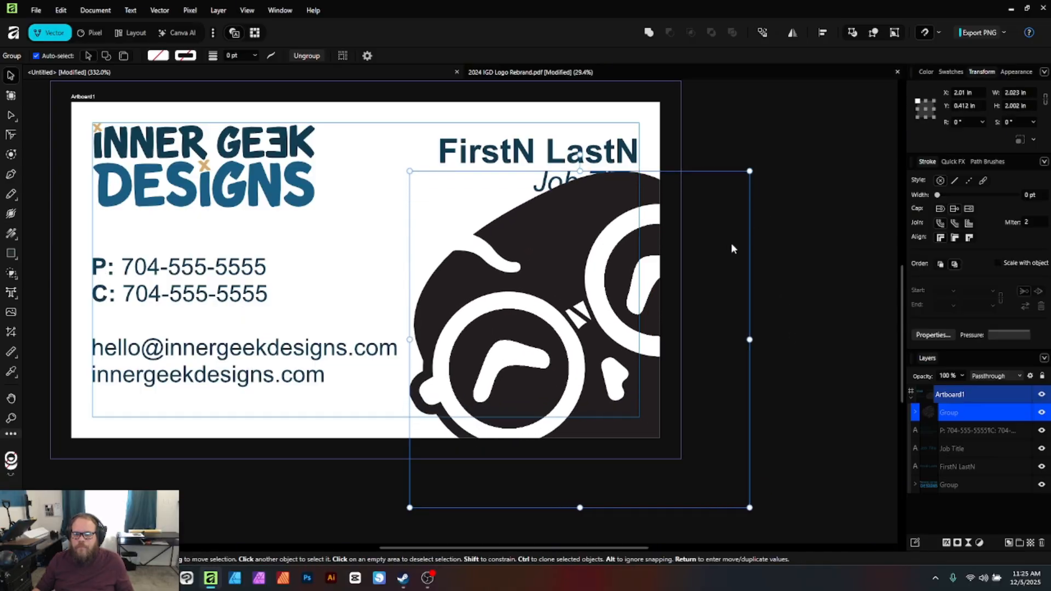
left_click_drag(647, 331, 604, 360)
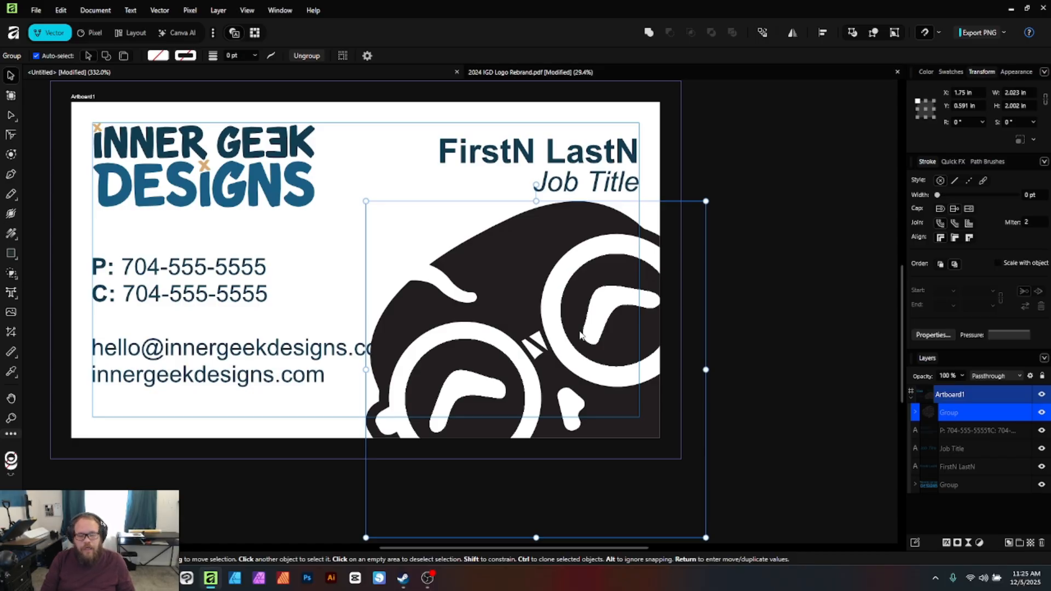
key("ctrl+shift+bracketleft")
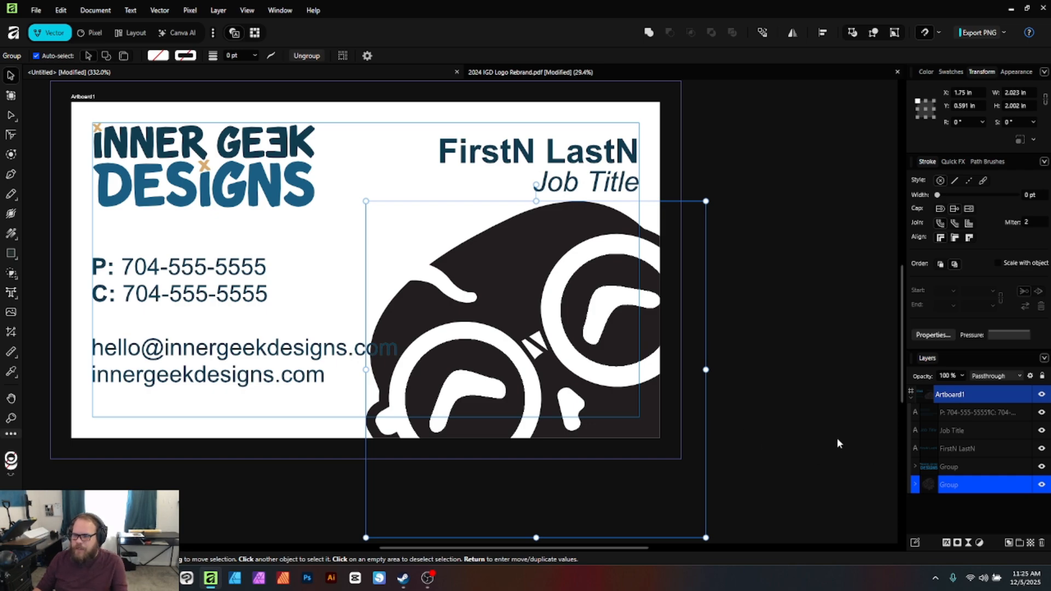
Set the skull group's opacity to 30% and nudge it slightly upward
left_click(942, 377)
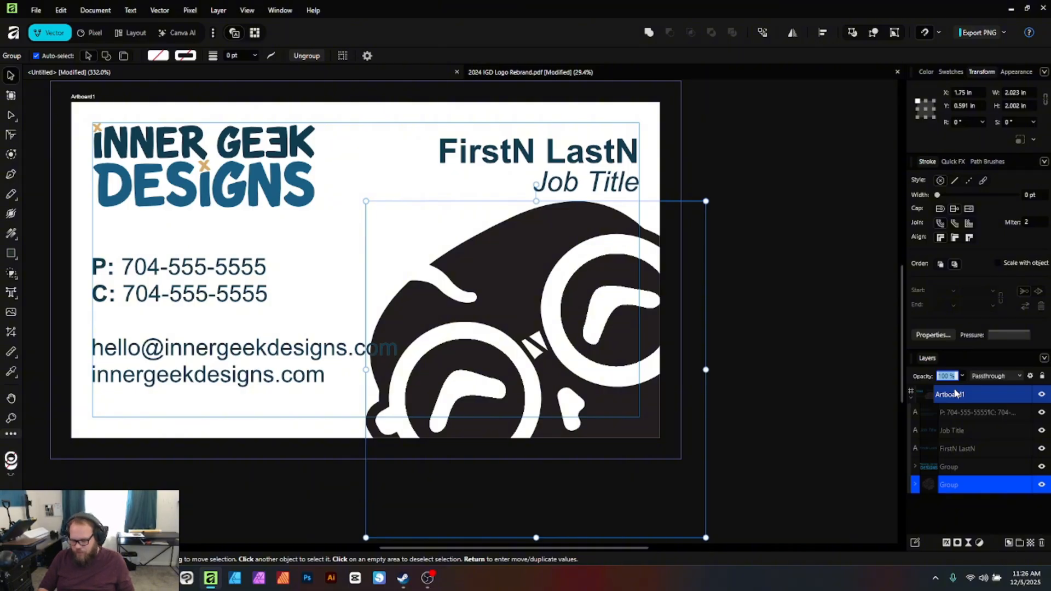
type("30")
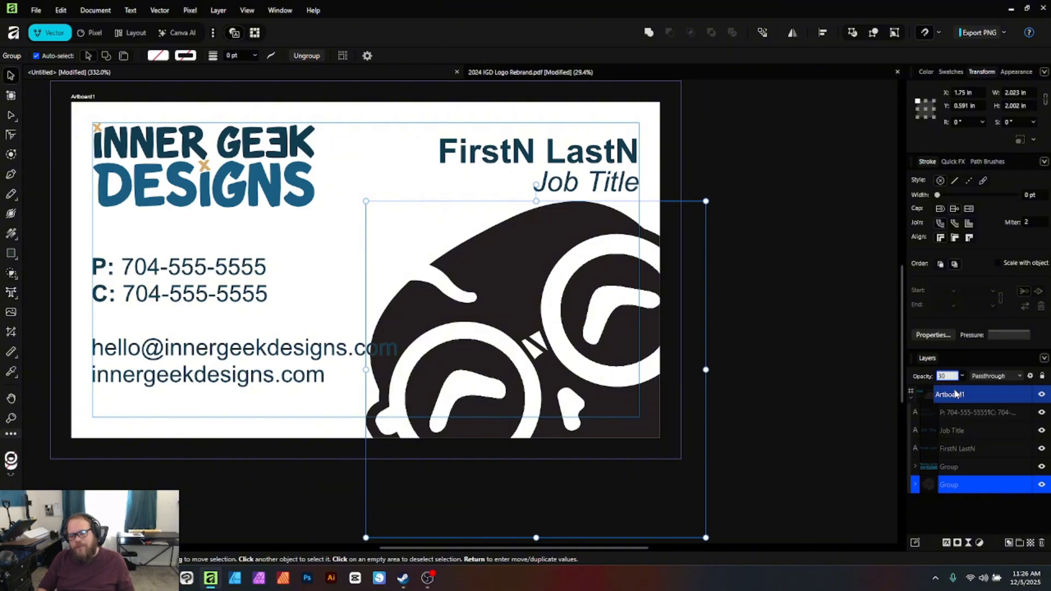
key("Return")
left_click(753, 272)
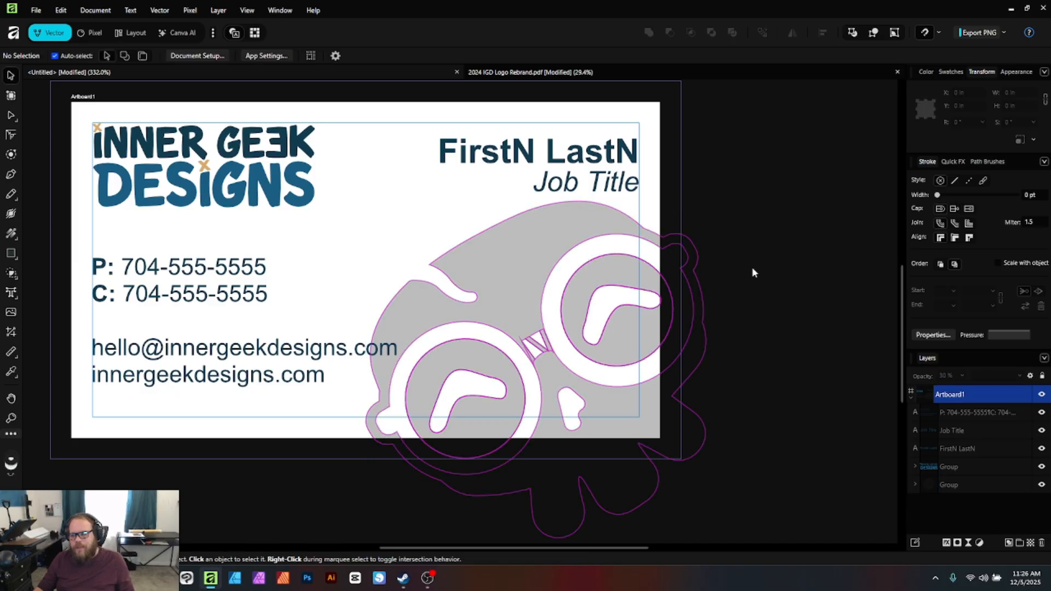
left_click(635, 409)
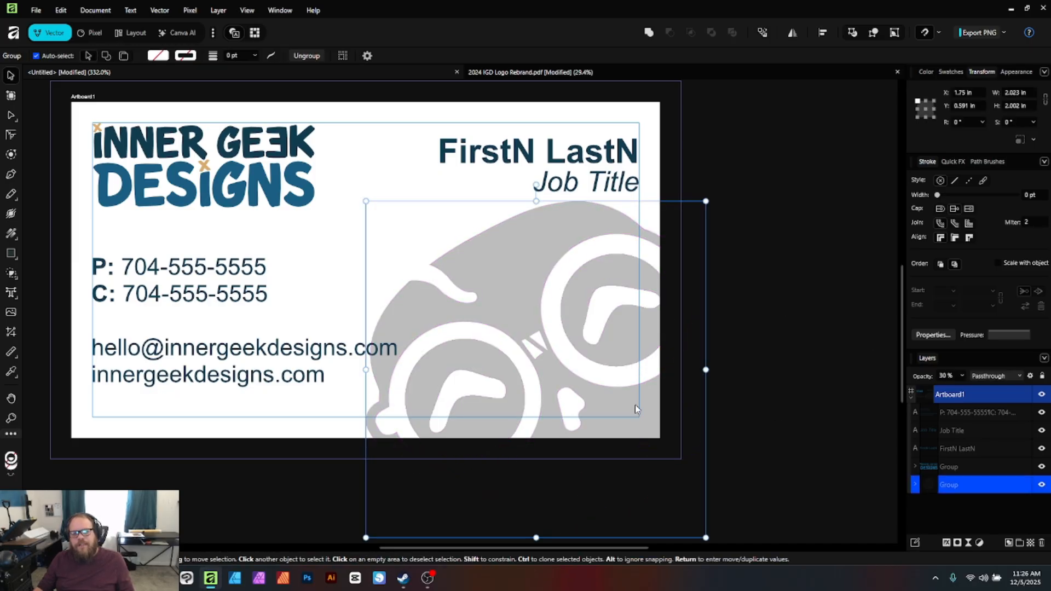
left_click_drag(635, 408, 624, 400)
left_click(788, 427)
Recentre the card in view and lower the skull's opacity to 20%
key("space")
left_click_drag(772, 355, 862, 382)
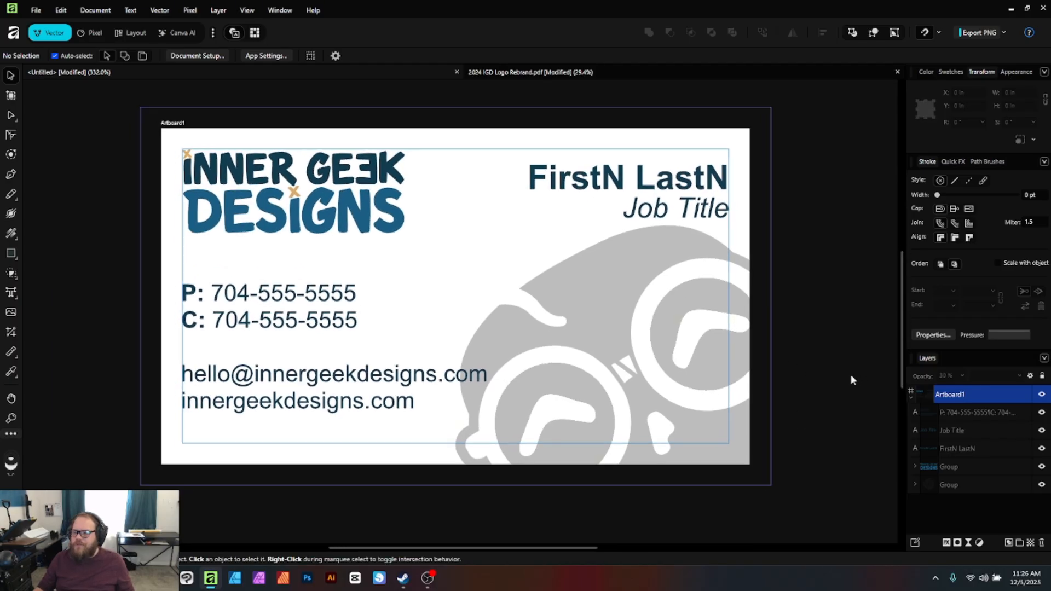
left_click(730, 358)
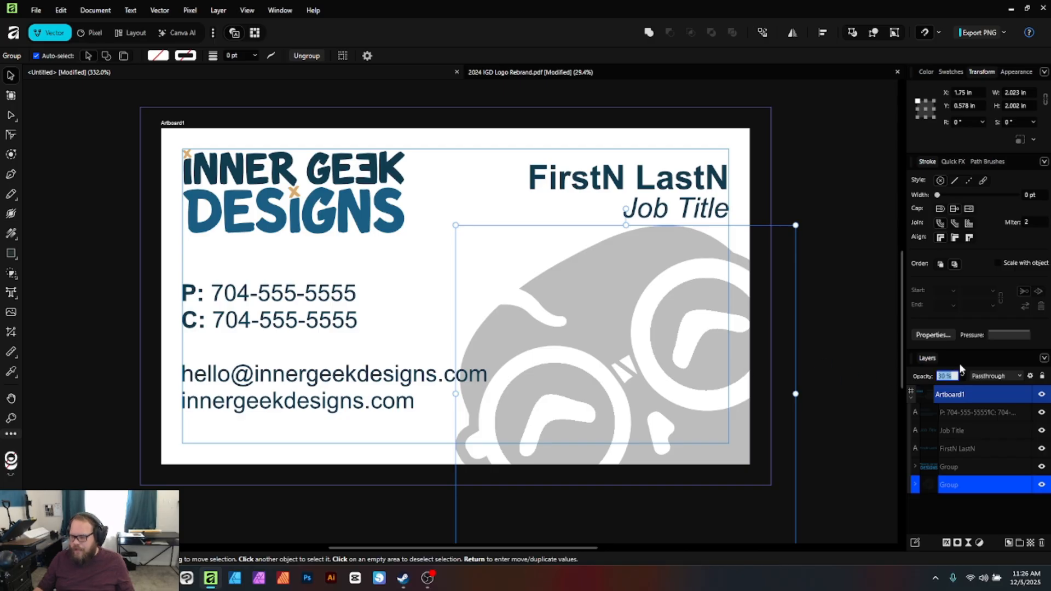
key("Return")
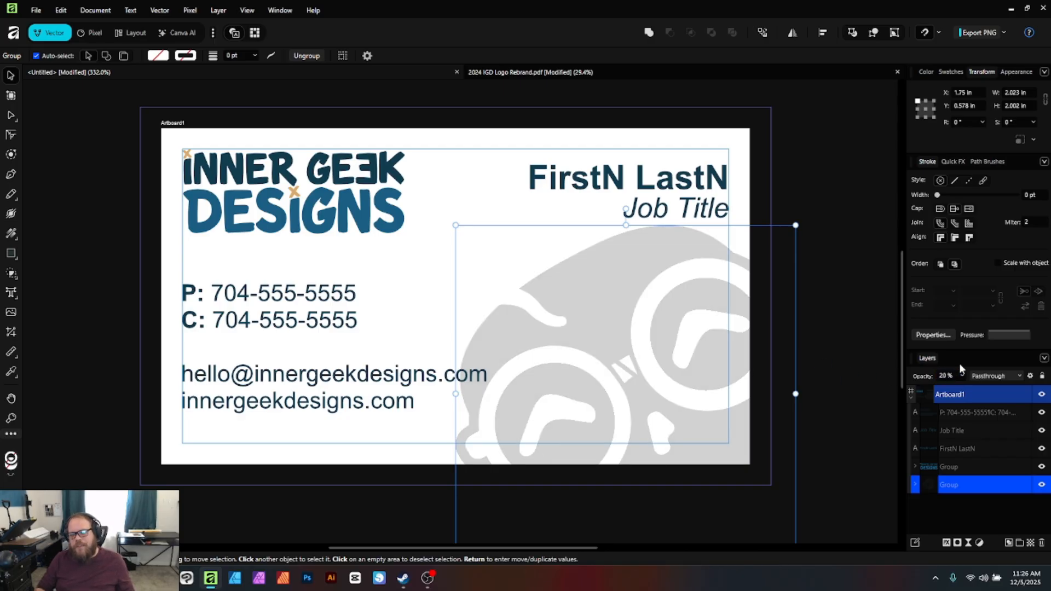
left_click(847, 366)
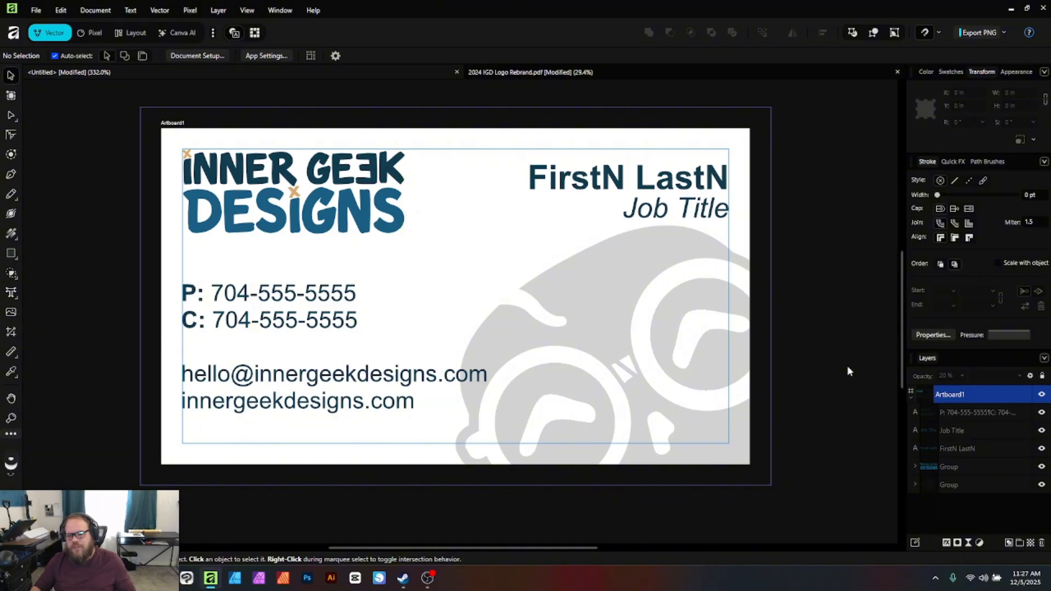
Move the contact details block up, closer to the logo
left_click(832, 409)
left_click(794, 396)
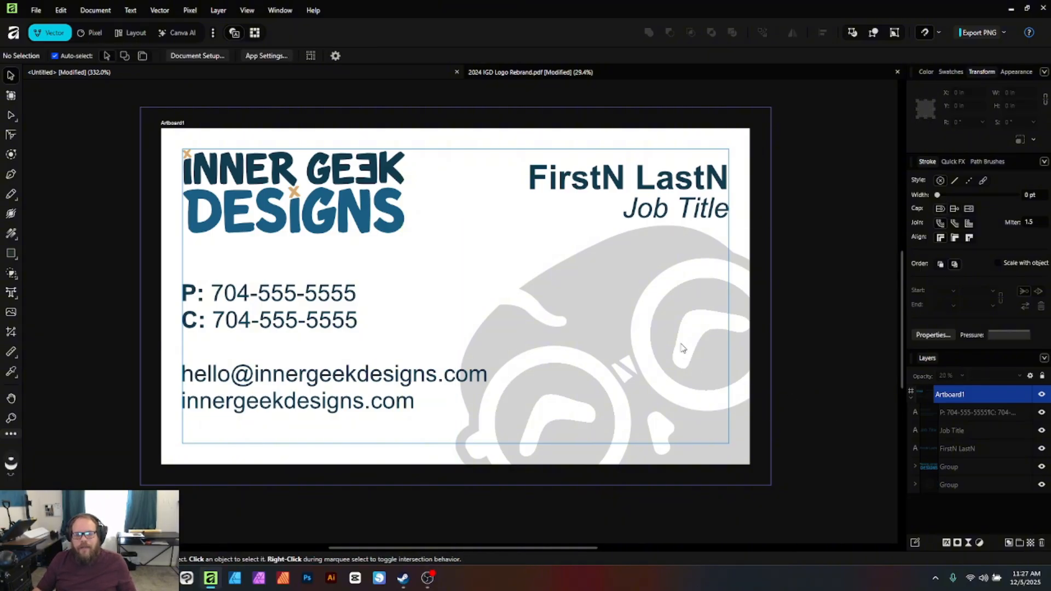
left_click(699, 398)
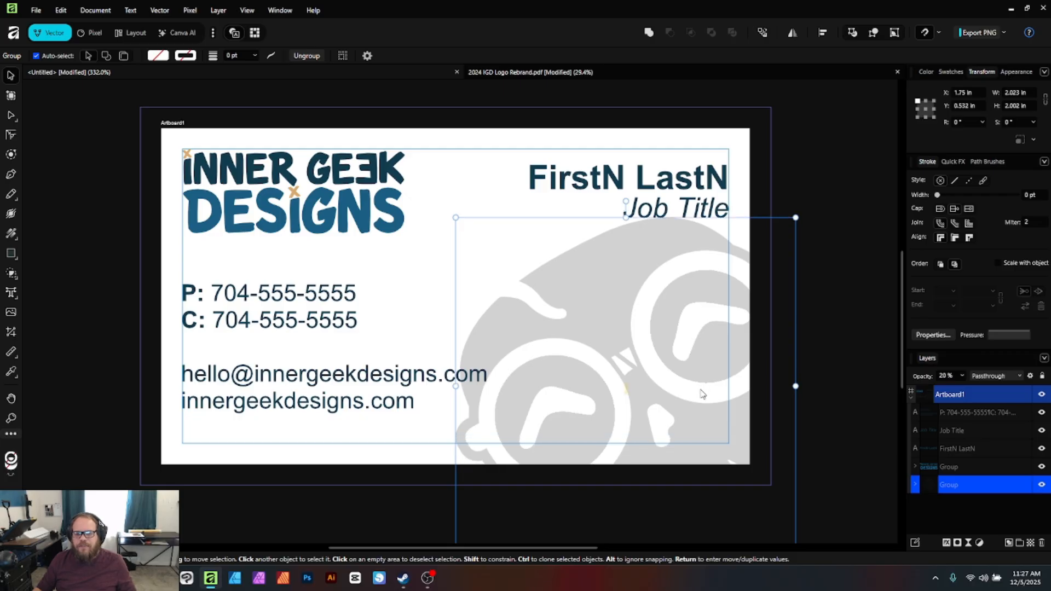
left_click(305, 382)
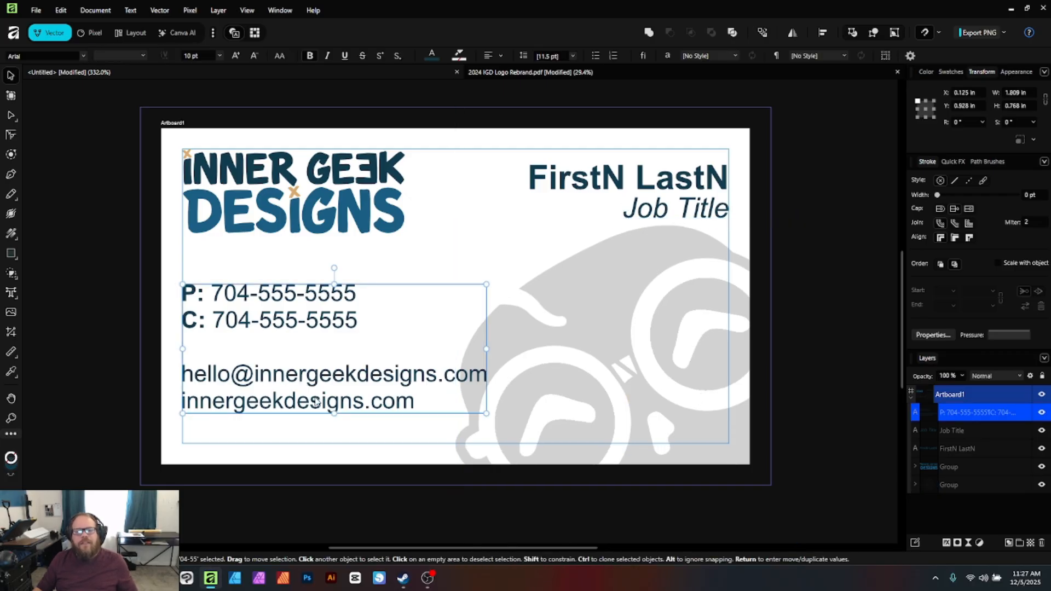
left_click_drag(328, 397, 328, 372)
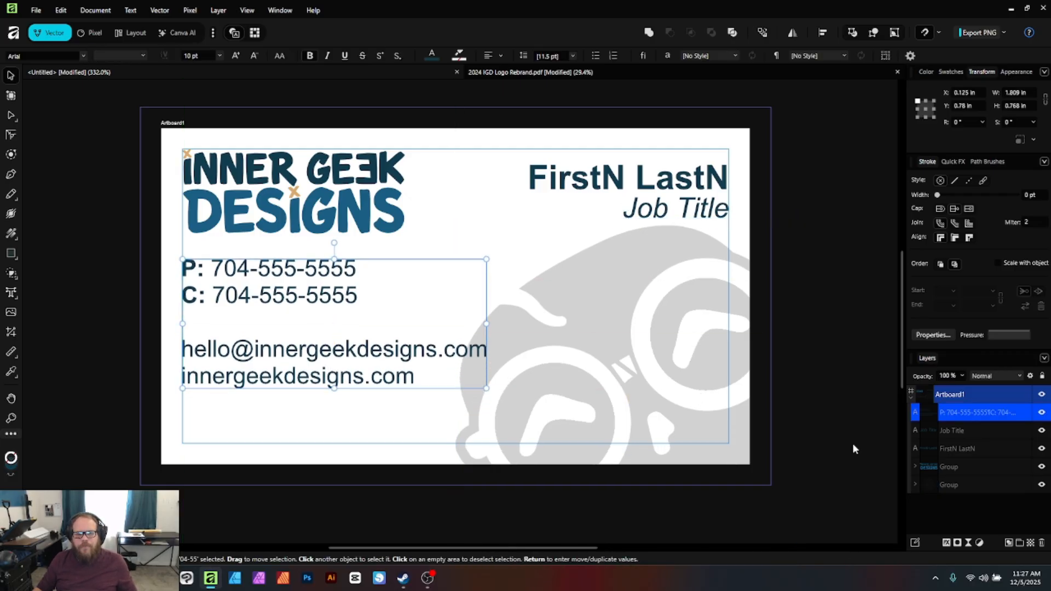
left_click(832, 340)
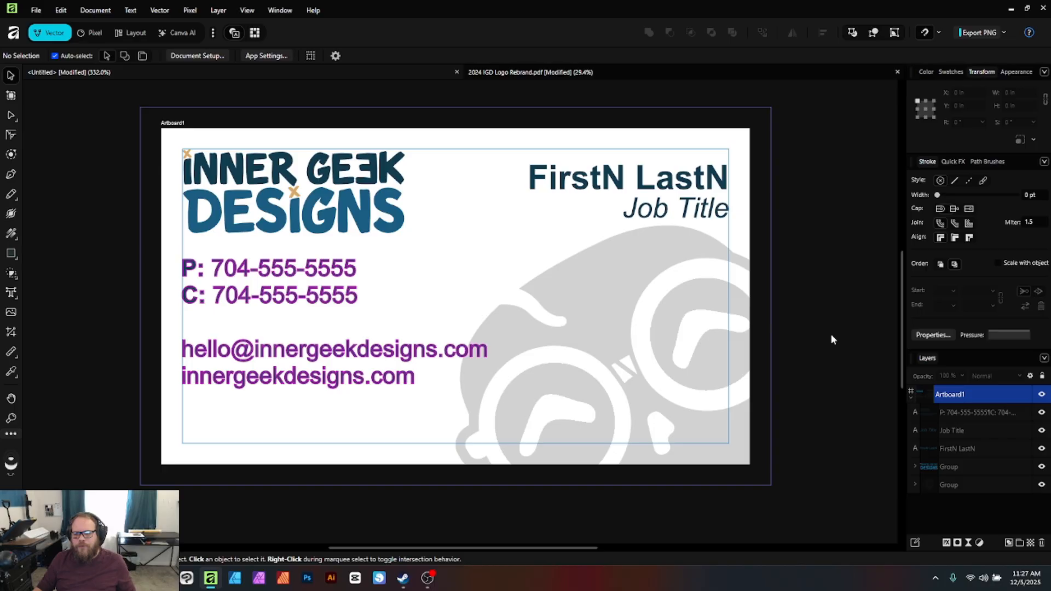
Draw a thin rectangle along the card's bottom edge, filled with the logo's dark blue and bleeding past the edge
left_click(11, 255)
left_click(13, 256)
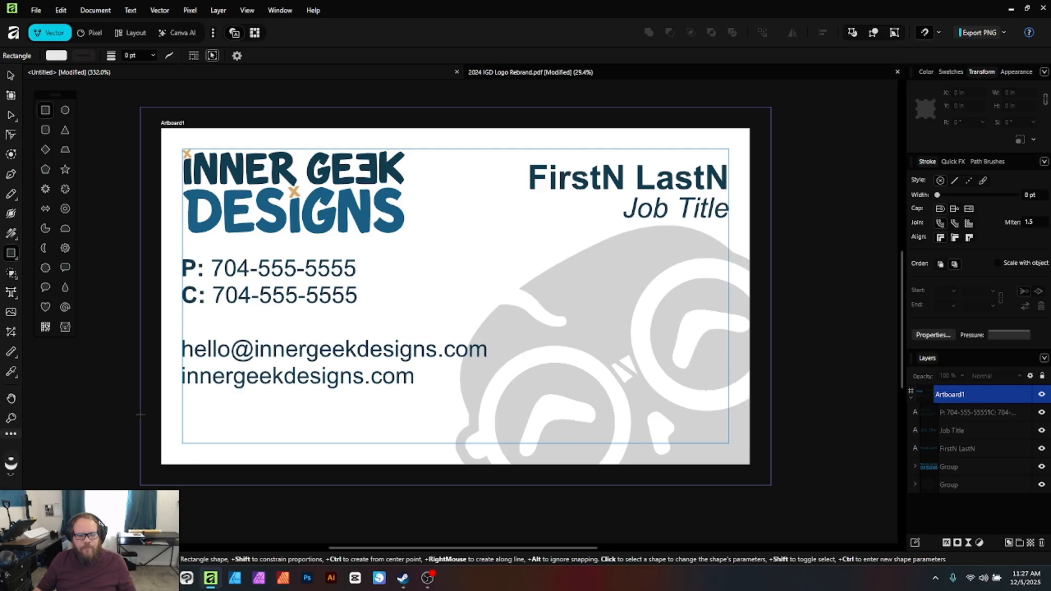
left_click_drag(133, 414, 803, 470)
key("i")
left_click(306, 214)
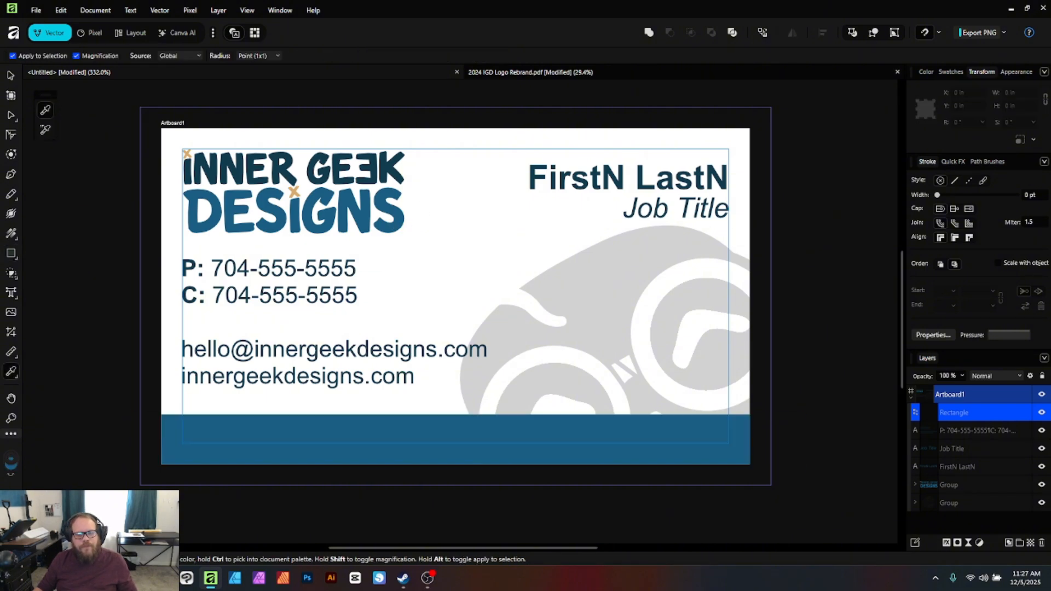
key("v")
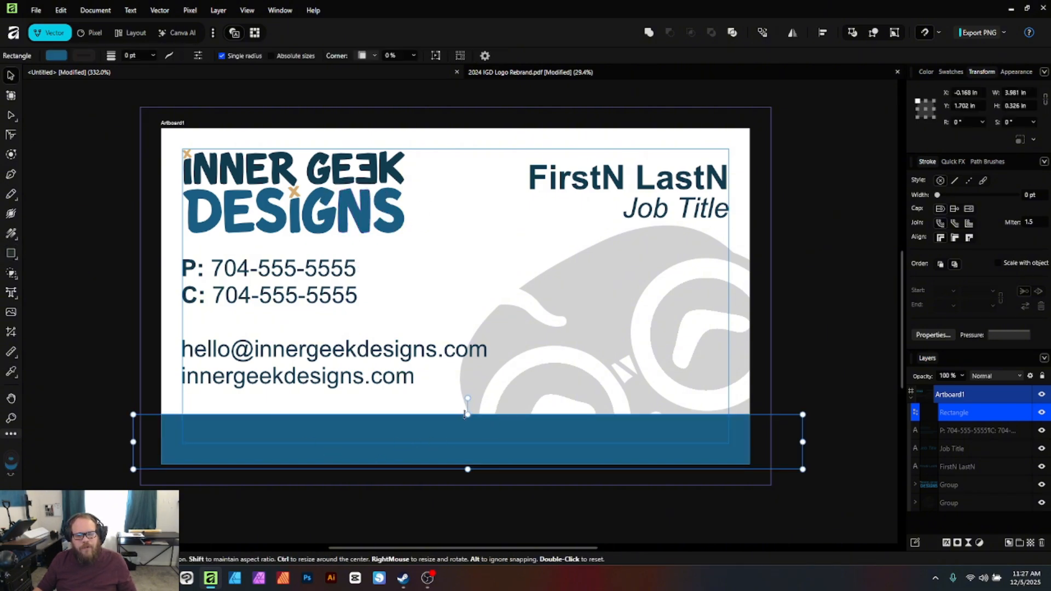
left_click_drag(464, 414, 467, 444)
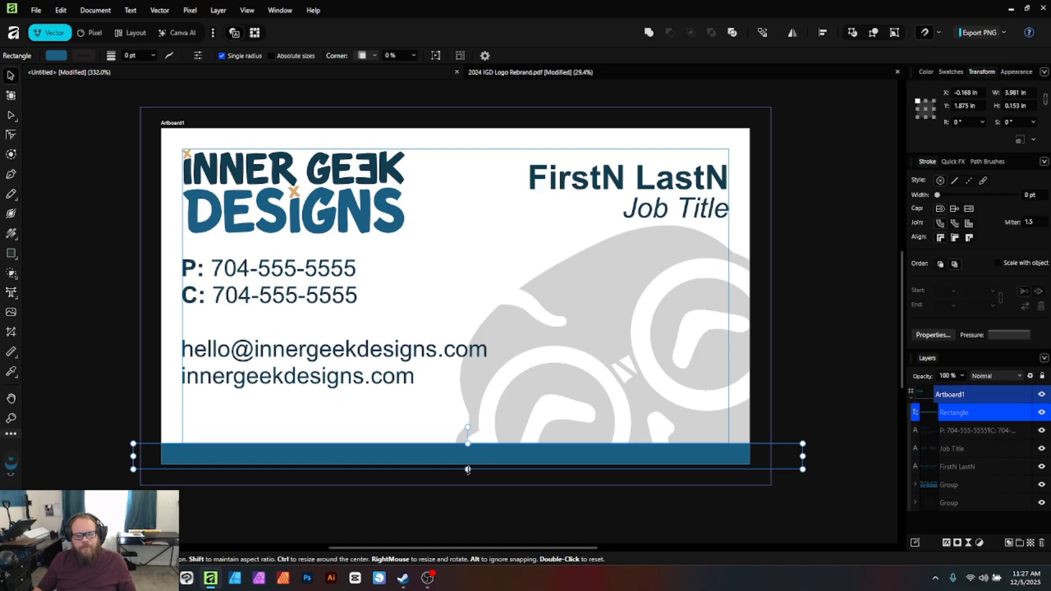
left_click_drag(466, 471, 473, 495)
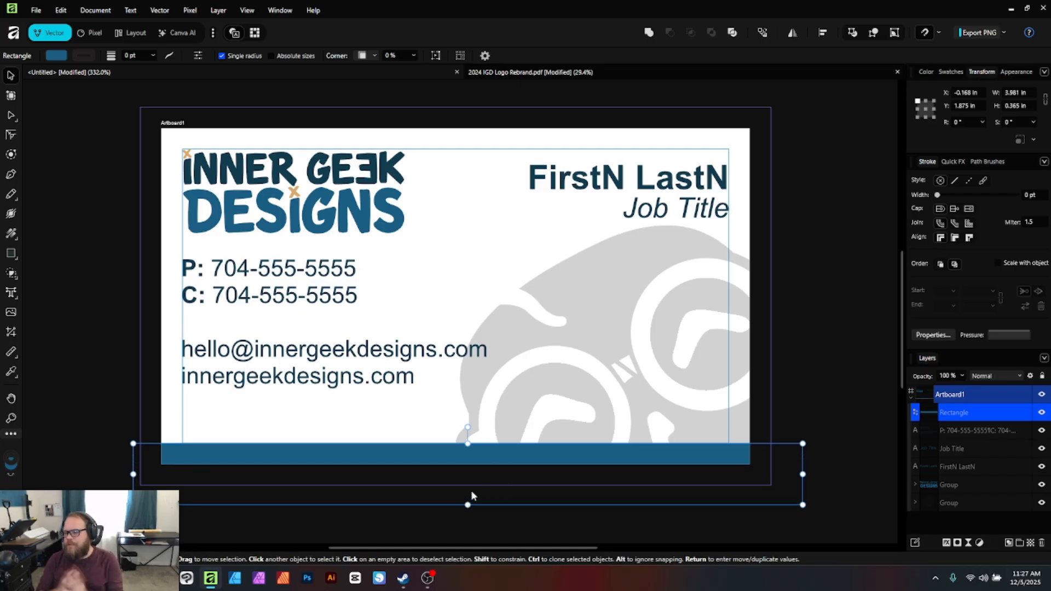
left_click(842, 442)
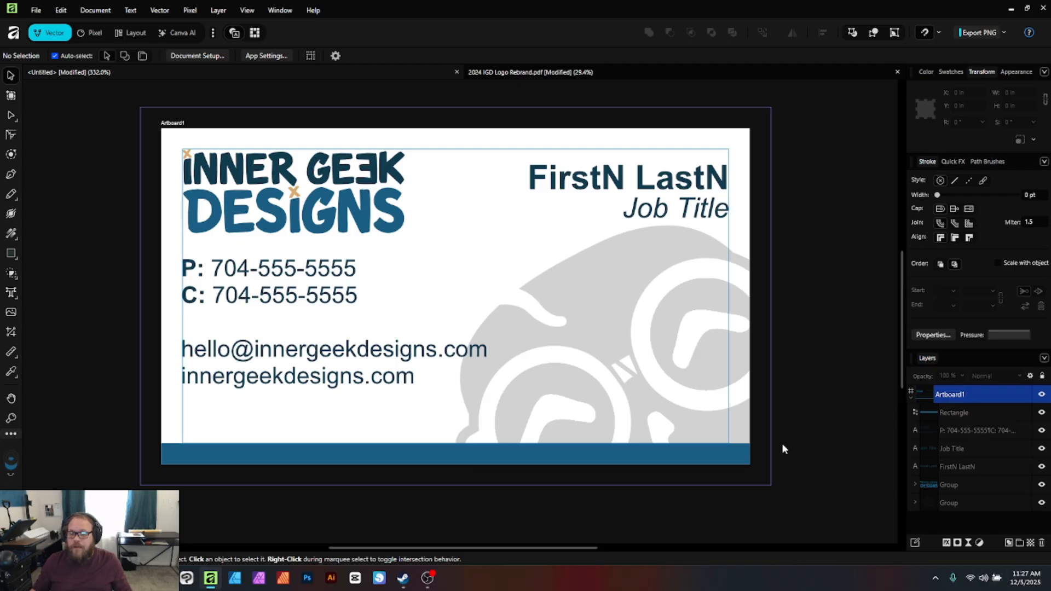
Set the blue bar's height to 0.25 in, raise it, and extend its bottom past the card edge
left_click(675, 448)
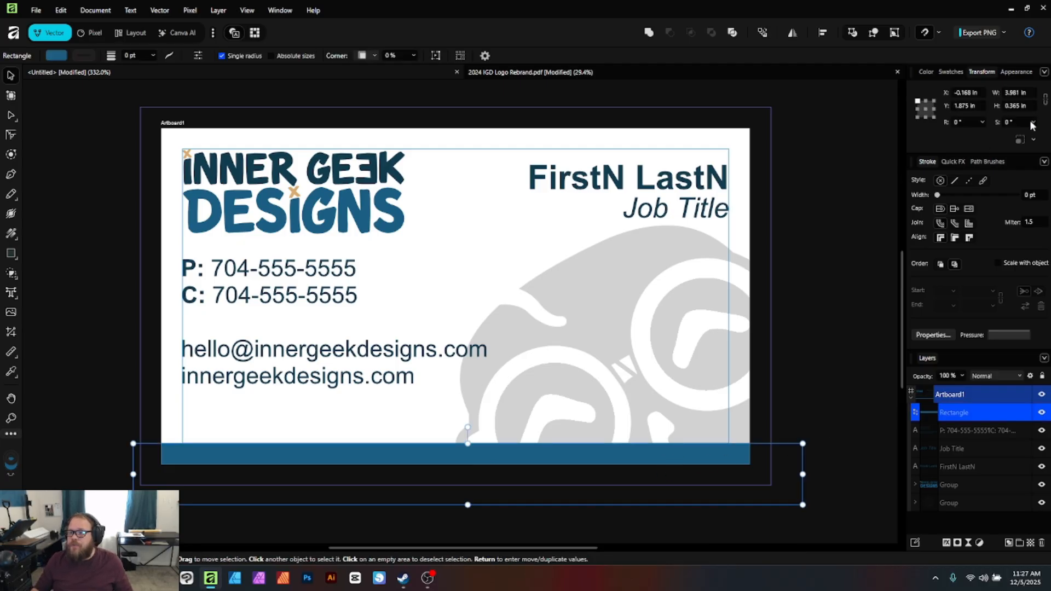
left_click(1021, 107)
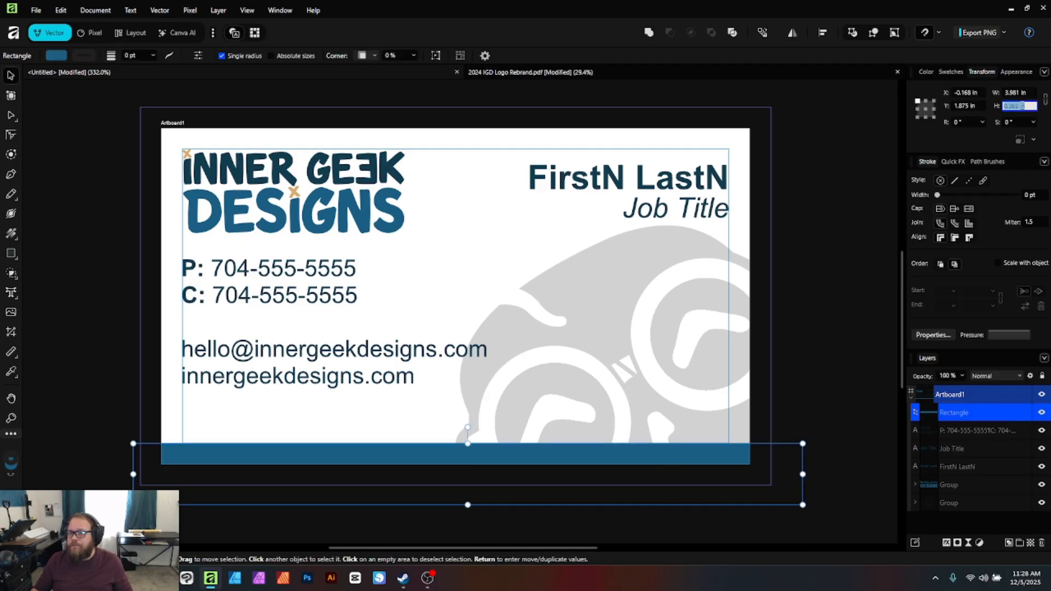
type(".25")
key("Return")
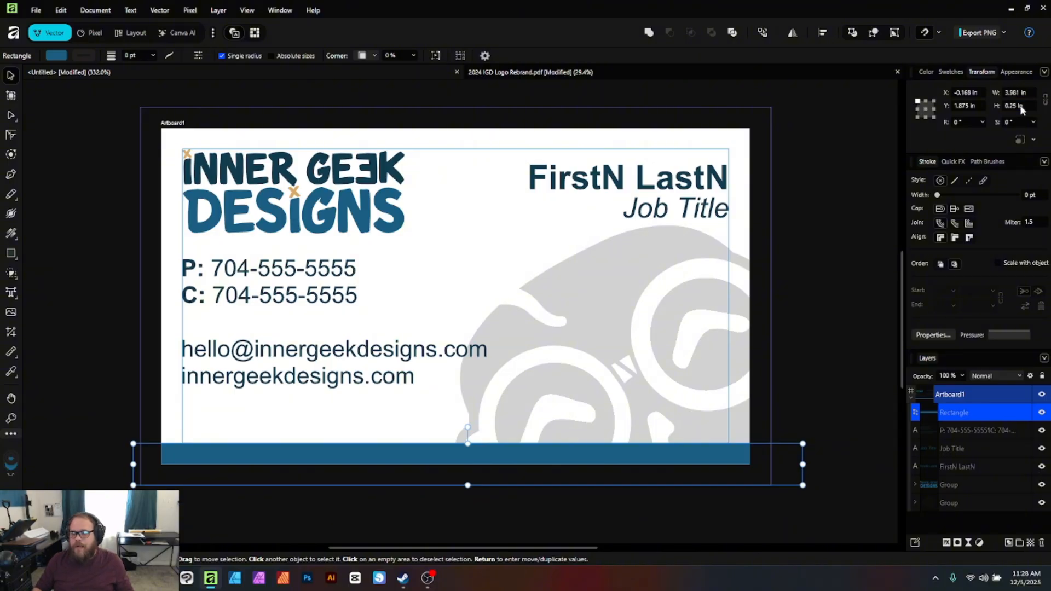
left_click_drag(688, 451, 695, 430)
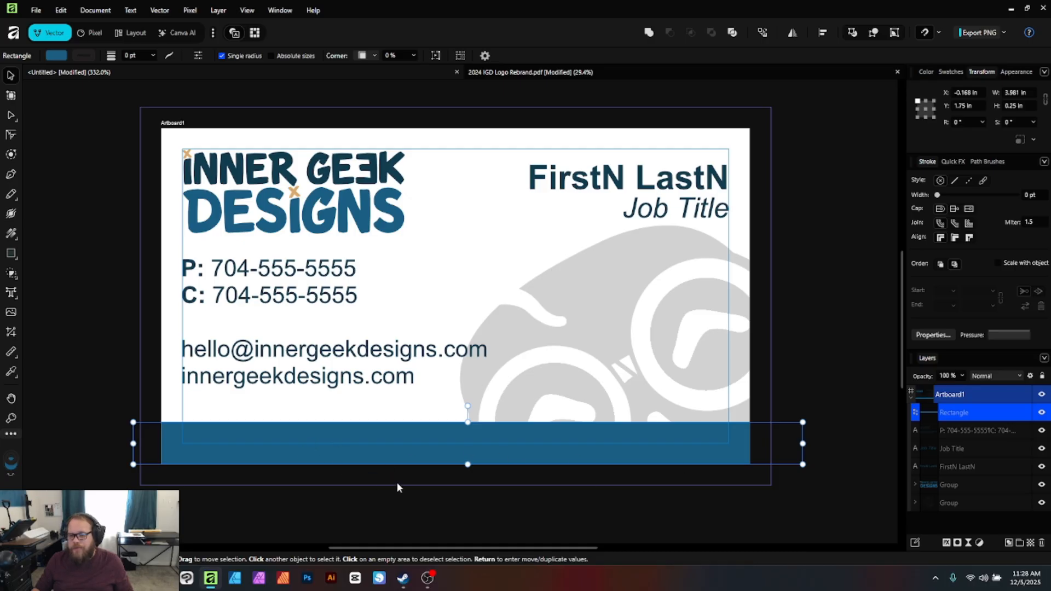
left_click_drag(468, 465, 467, 502)
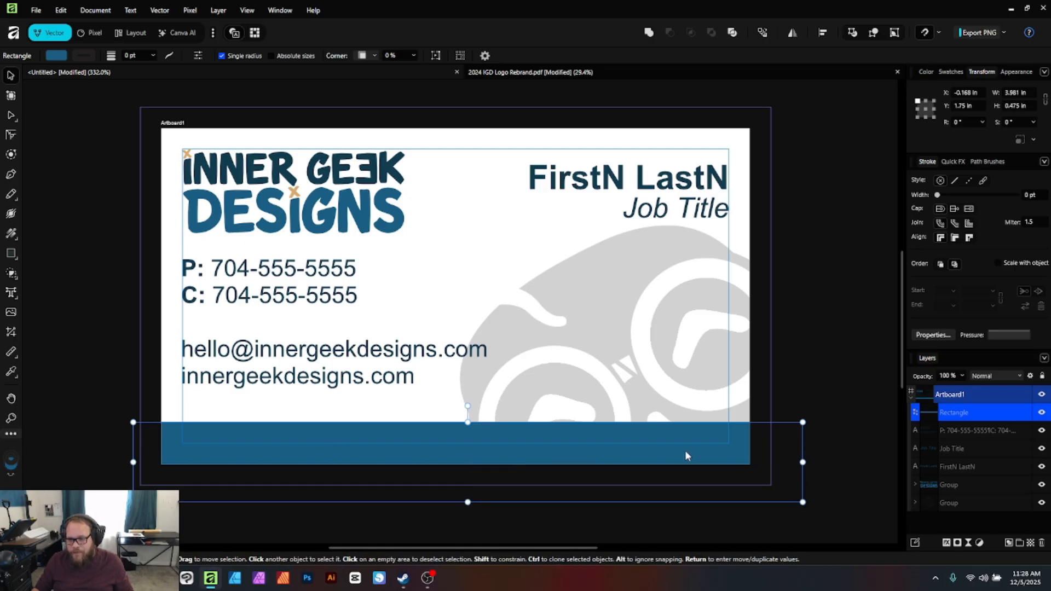
left_click(831, 375)
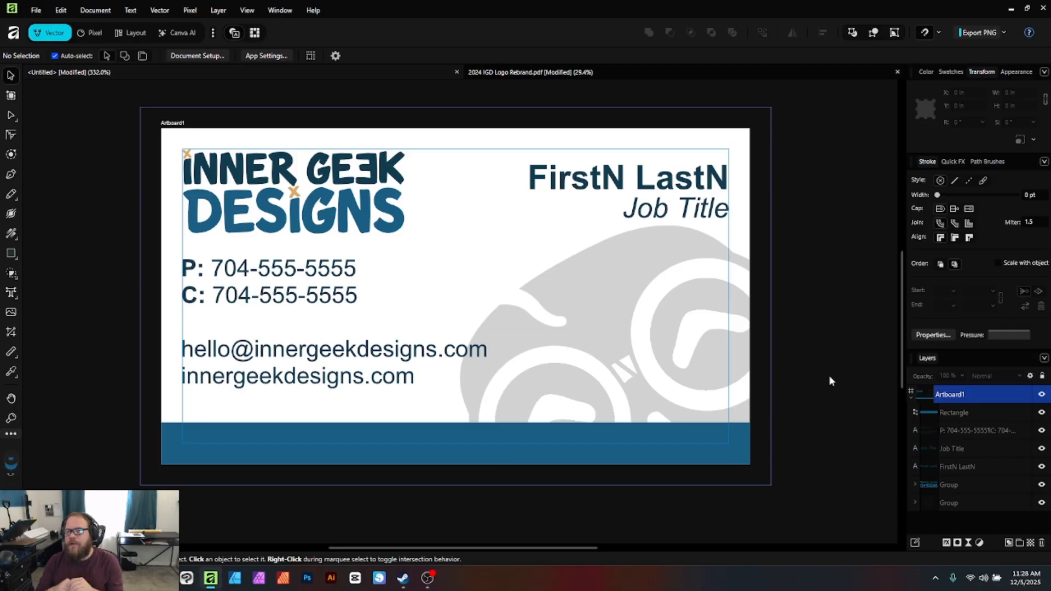